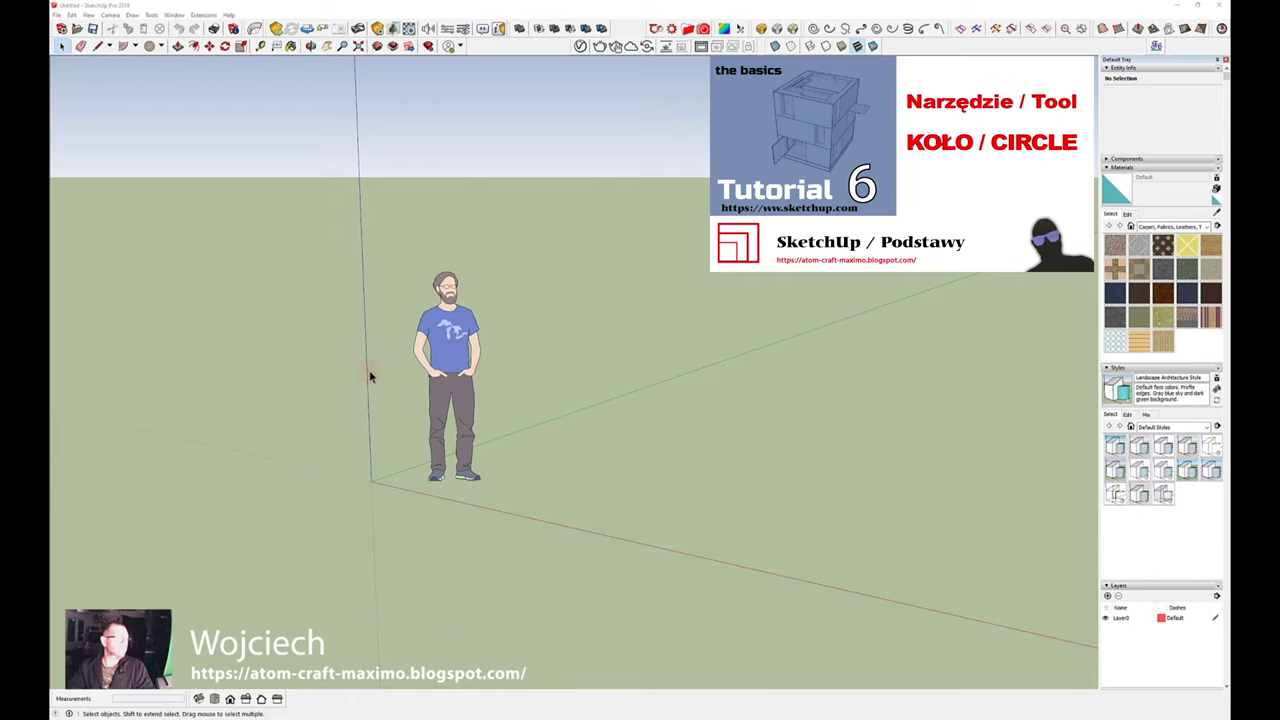
# Step: Orbit the camera so the horizon and scale figure sit level
pyautogui.press('o')
pyautogui.moveTo(517, 357)
pyautogui.mouseDown()
pyautogui.moveTo(663, 294)
pyautogui.moveTo(666, 334)
pyautogui.moveTo(654, 337)
pyautogui.moveTo(658, 316)
pyautogui.moveTo(655, 330)
pyautogui.mouseUp()
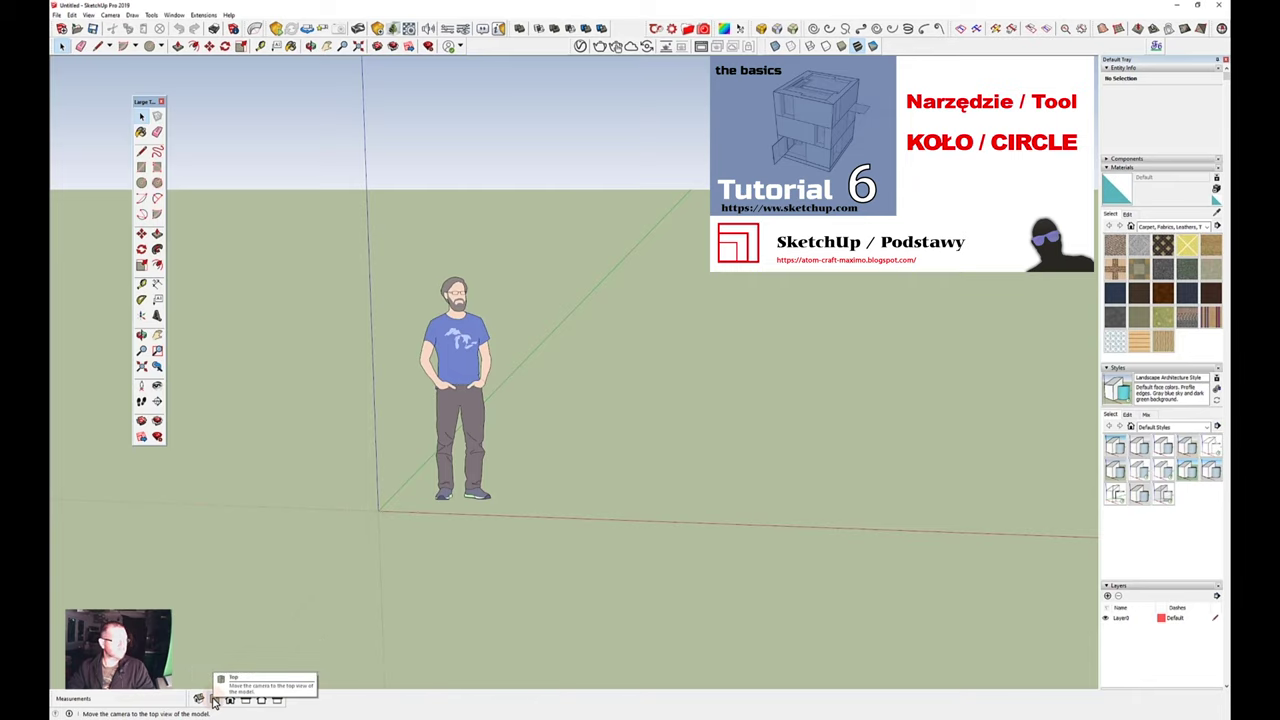
# Step: Switch to Top view and move the floating Large Tool Set palette to the left
pyautogui.click(213, 700)
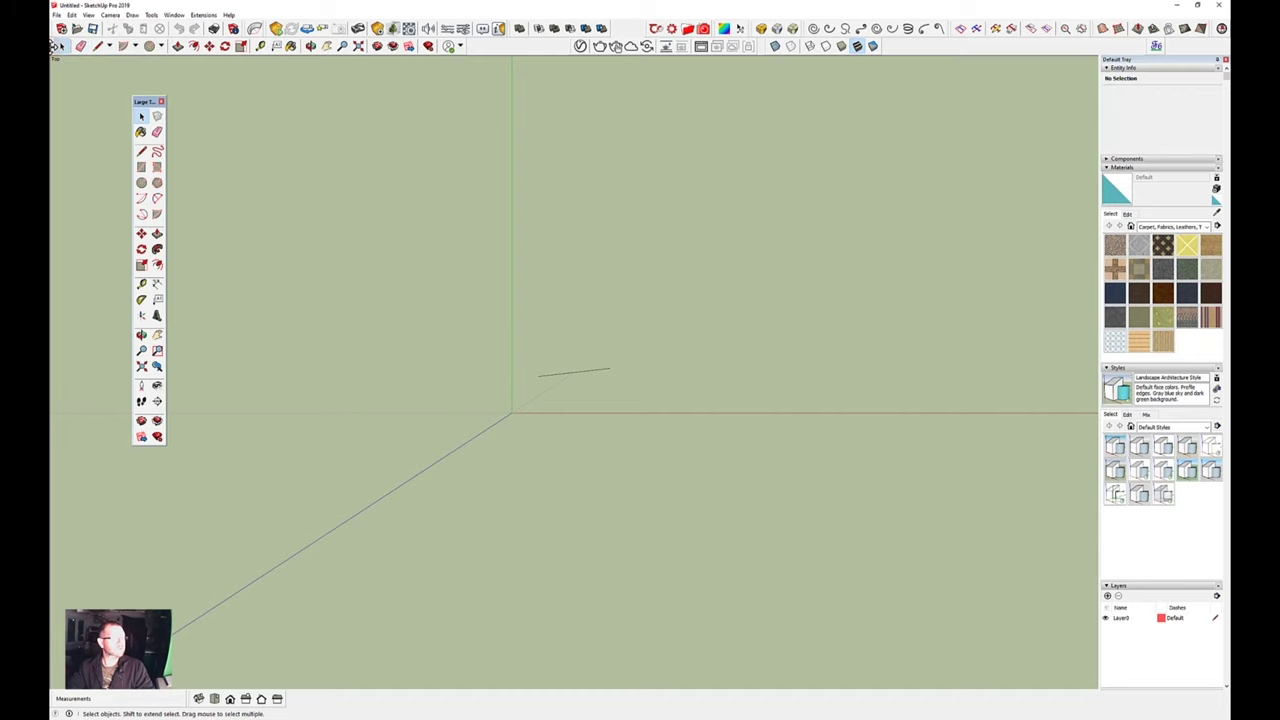
pyautogui.moveTo(57, 50)
pyautogui.mouseDown()
pyautogui.moveTo(60, 94)
pyautogui.moveTo(318, 57)
pyautogui.moveTo(300, 46)
pyautogui.mouseUp()
pyautogui.moveTo(155, 100); pyautogui.dragTo(97, 100)
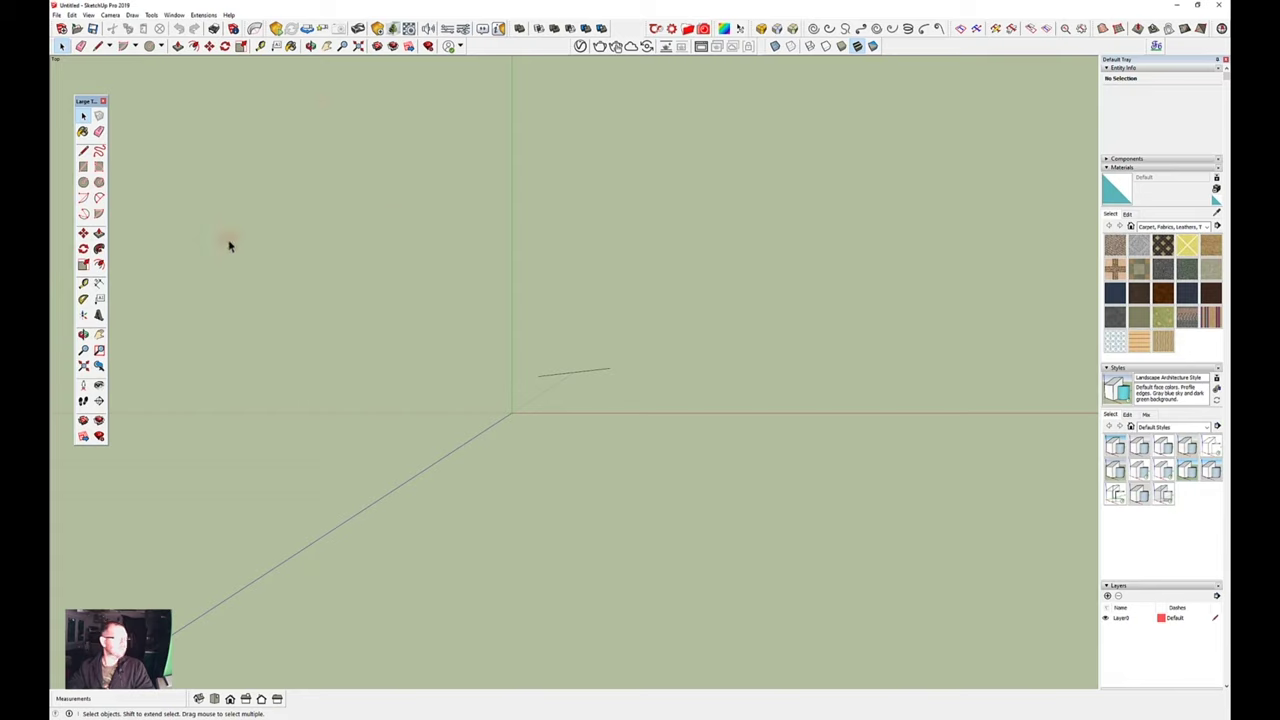
pyautogui.click(150, 47)
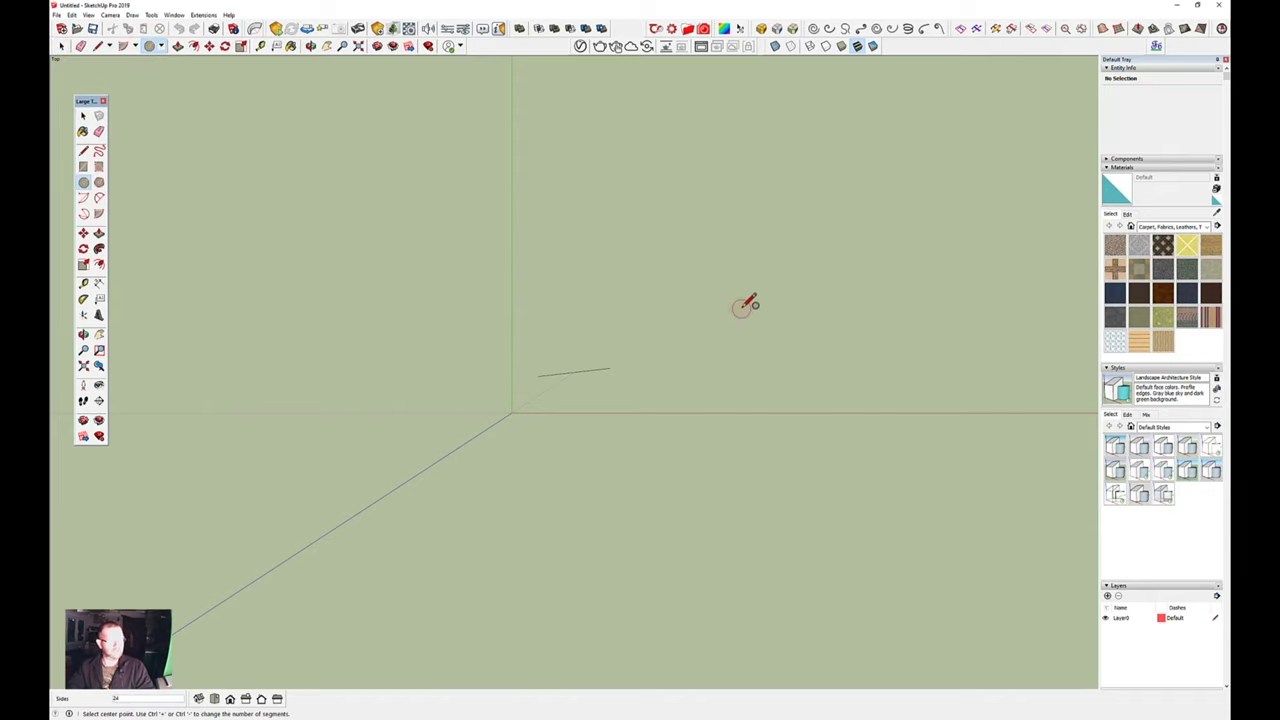
# Step: Draw a radius-40 circle face right of the origin, then shrink it to about half size
pyautogui.press('space')
pyautogui.press('c')
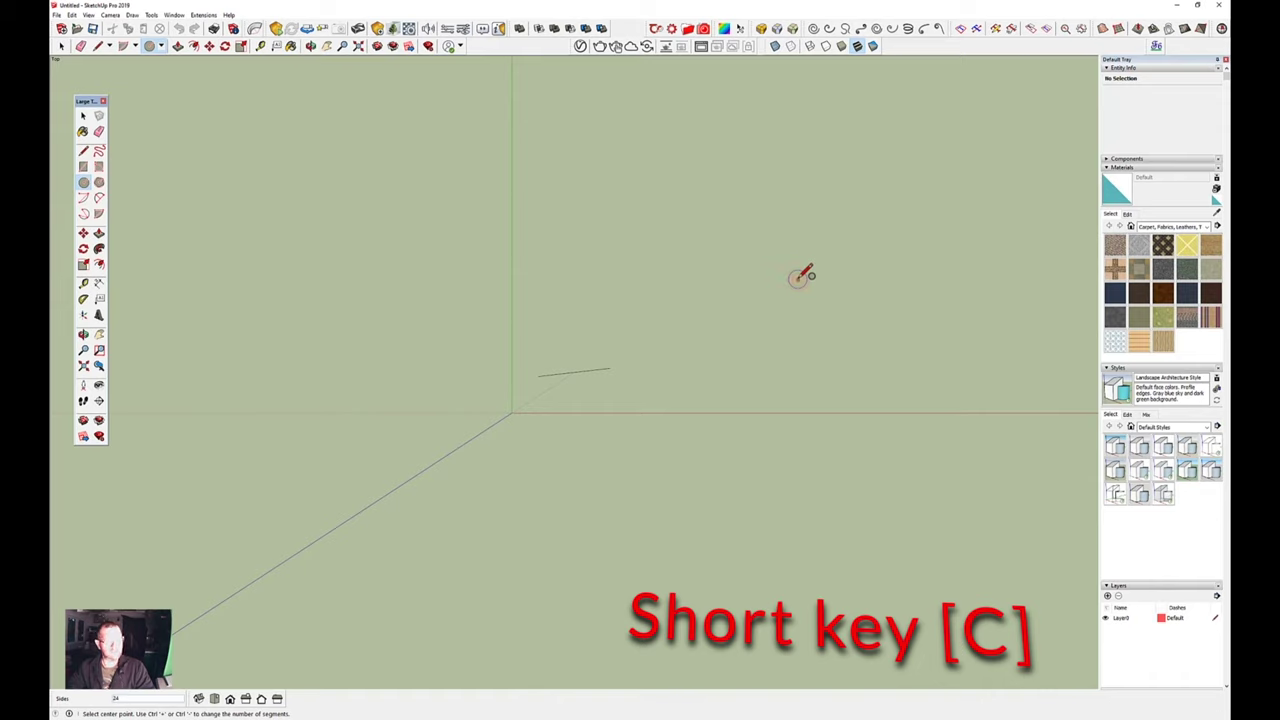
pyautogui.click(798, 278)
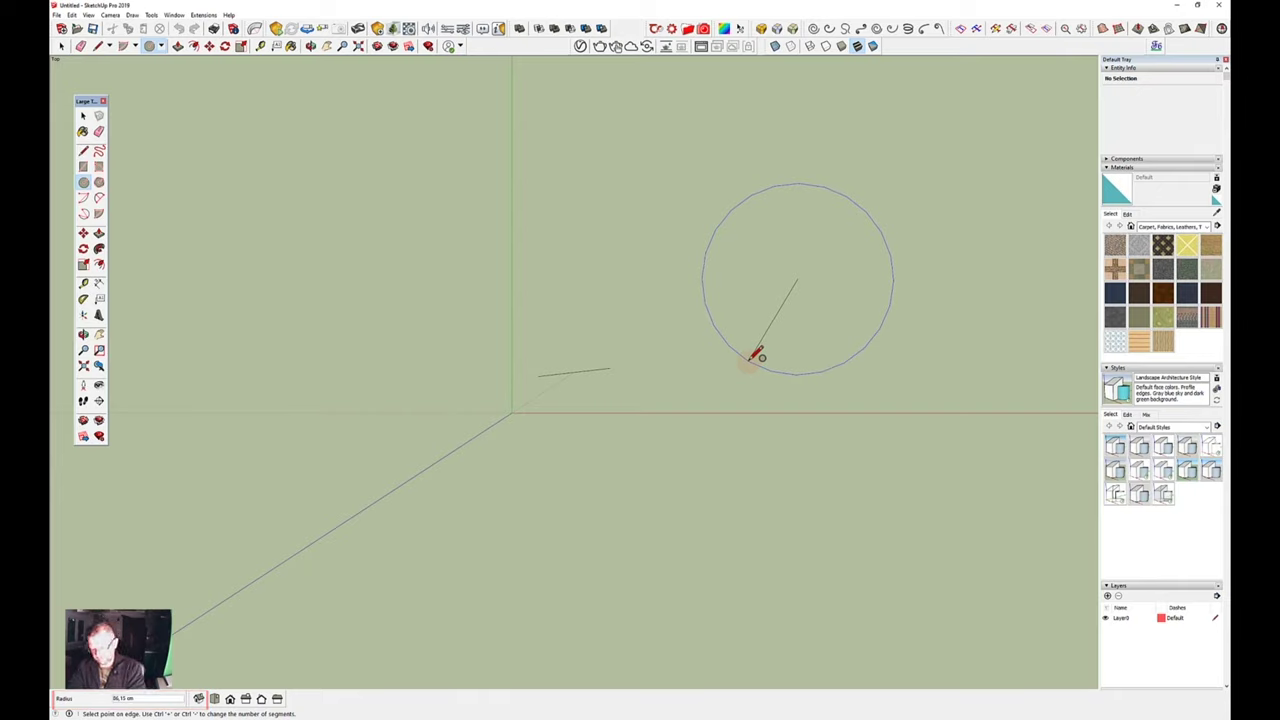
pyautogui.write('40')
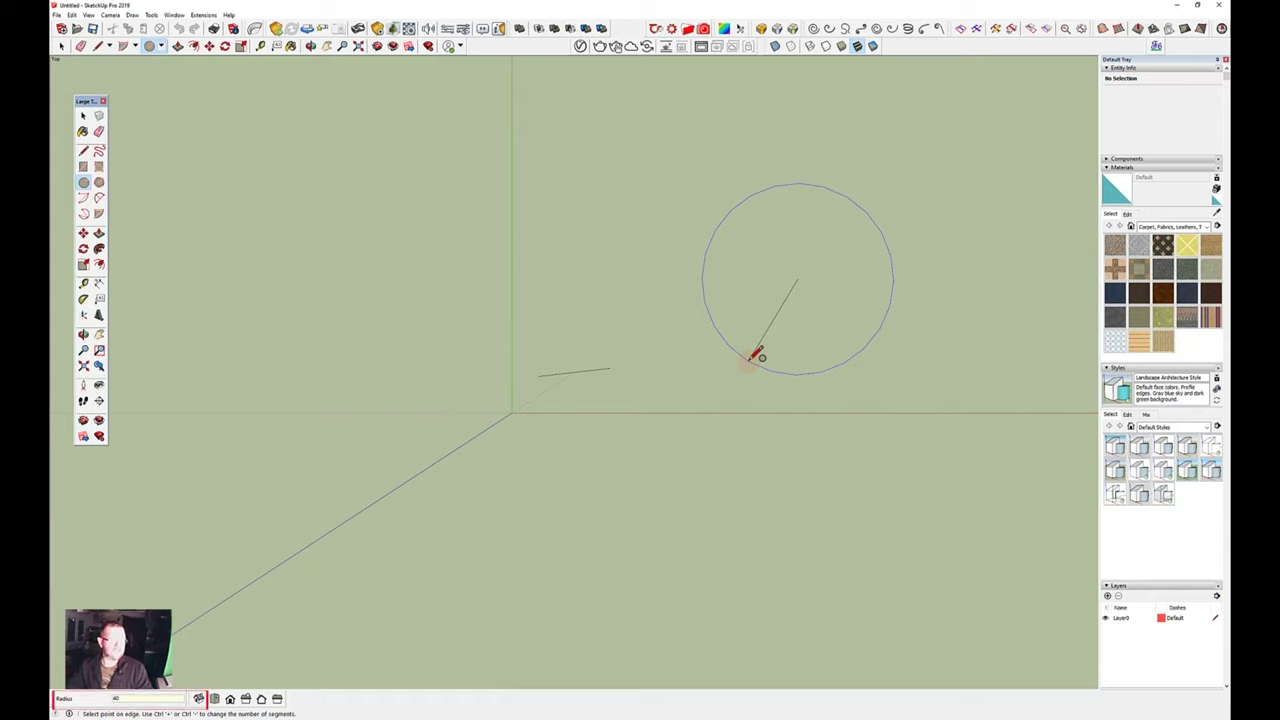
pyautogui.press('Return')
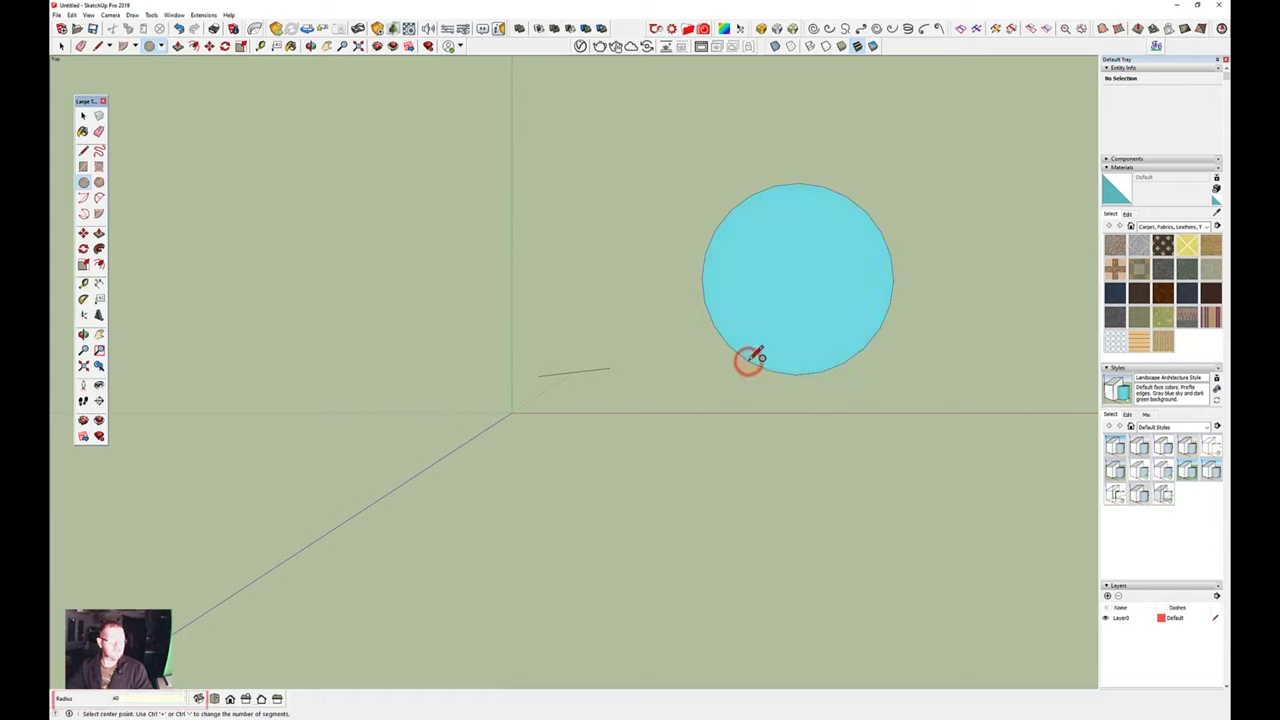
pyautogui.press('Return')
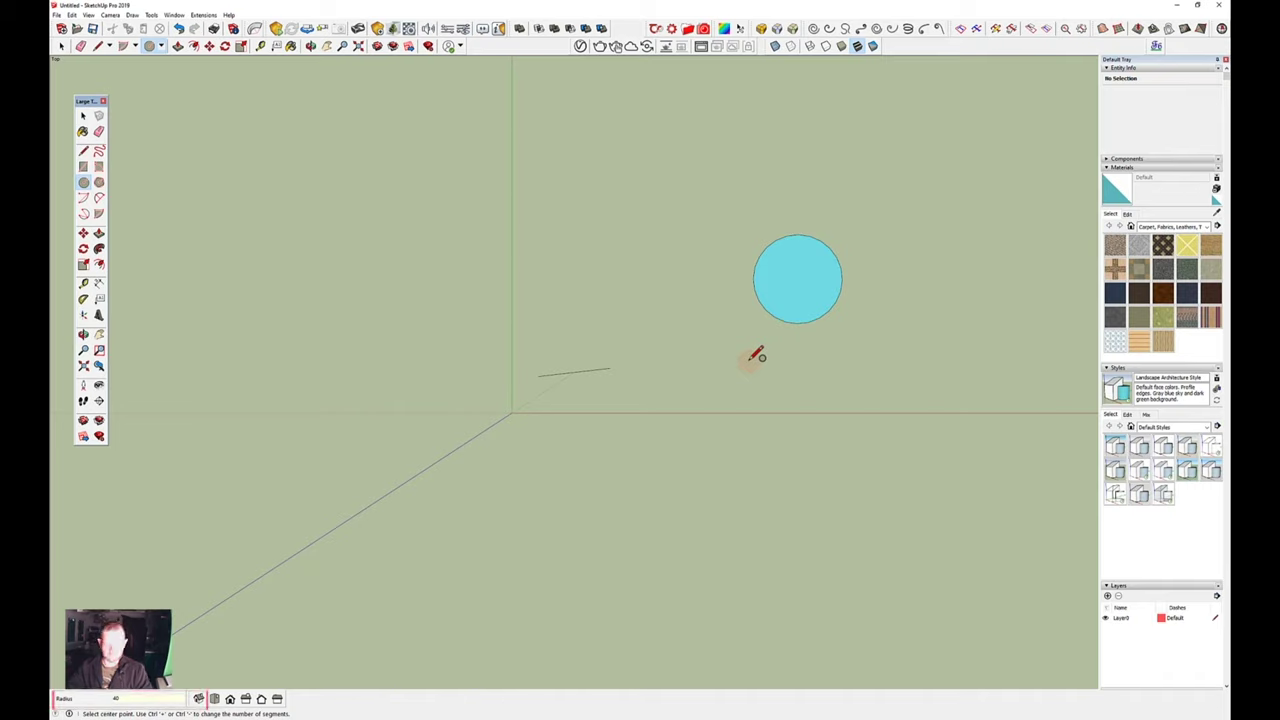
pyautogui.press('space')
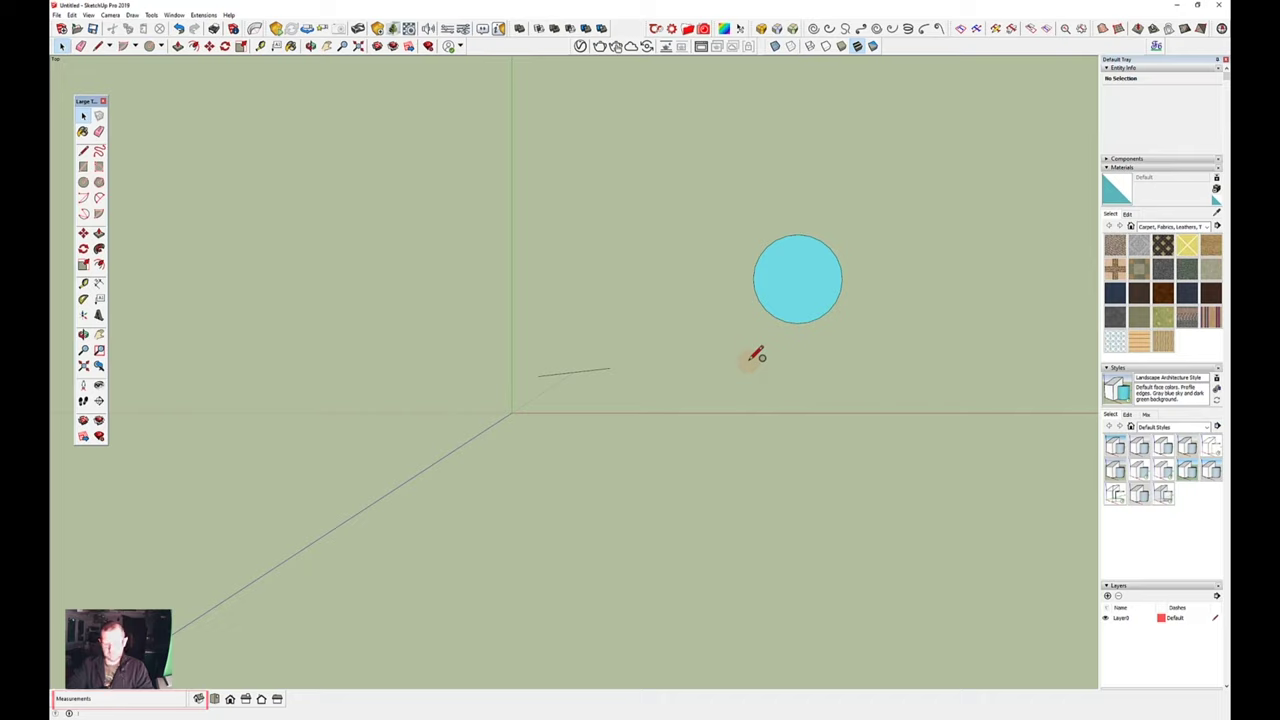
# Step: Undo the first circle and orbit to a perspective view with the scale figure upright
pyautogui.hotkey('ctrl', 'z')
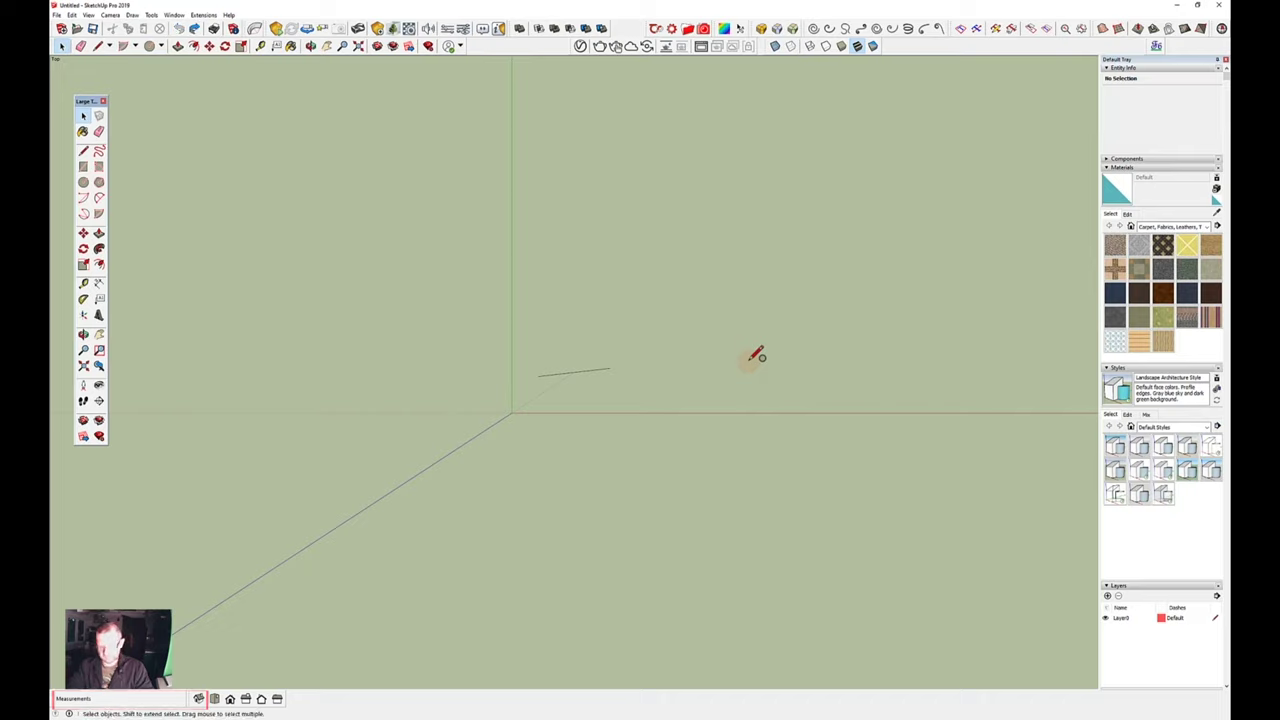
pyautogui.press('c')
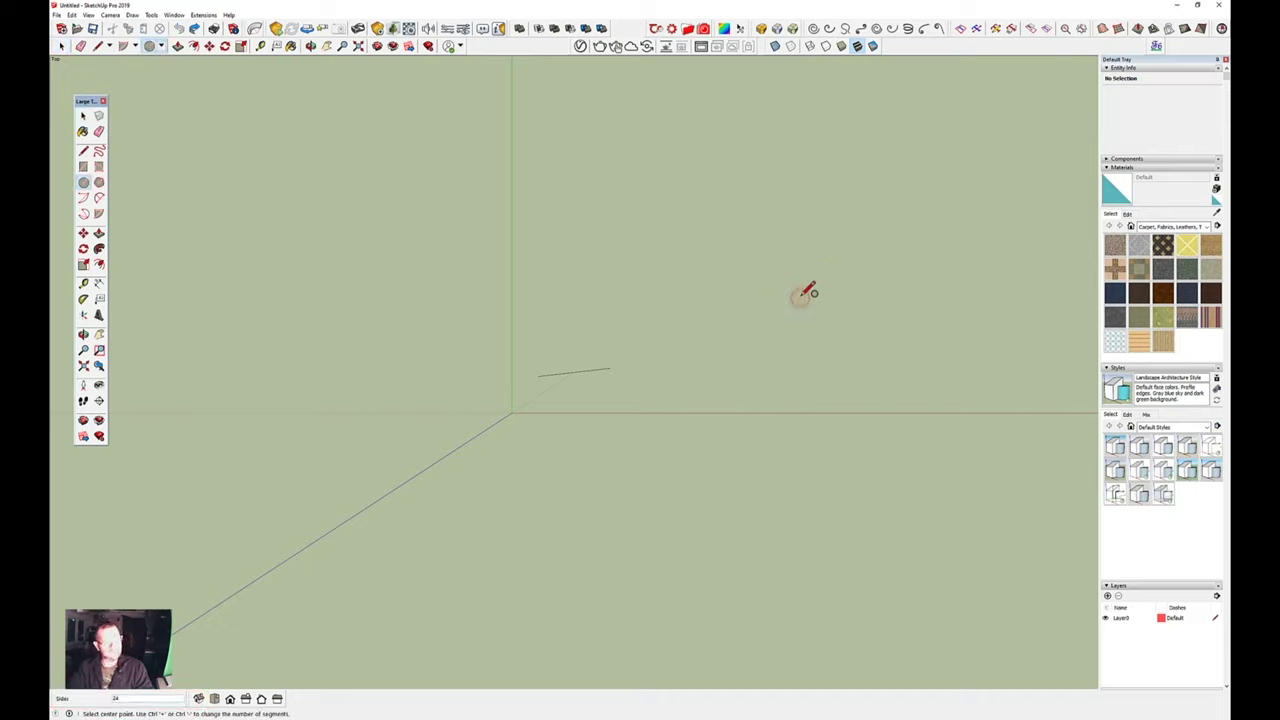
pyautogui.click(801, 296)
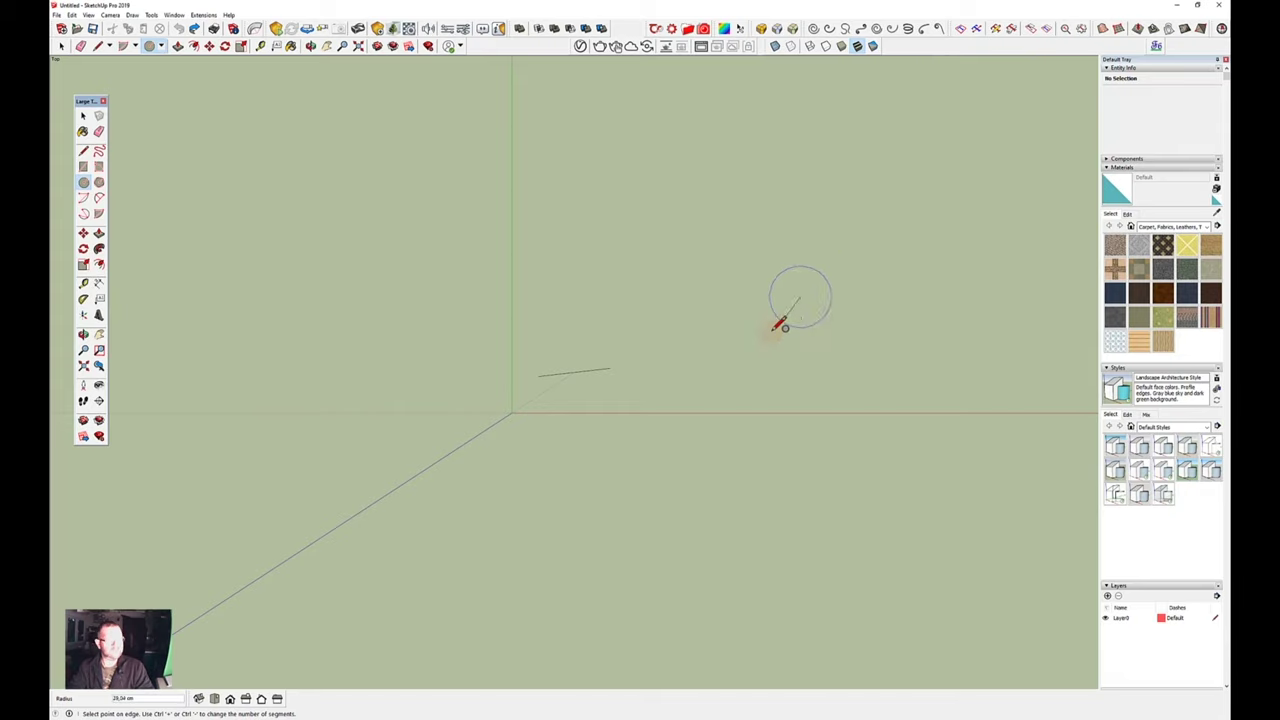
pyautogui.moveTo(760, 335); pyautogui.dragTo(751, 200, button='middle')
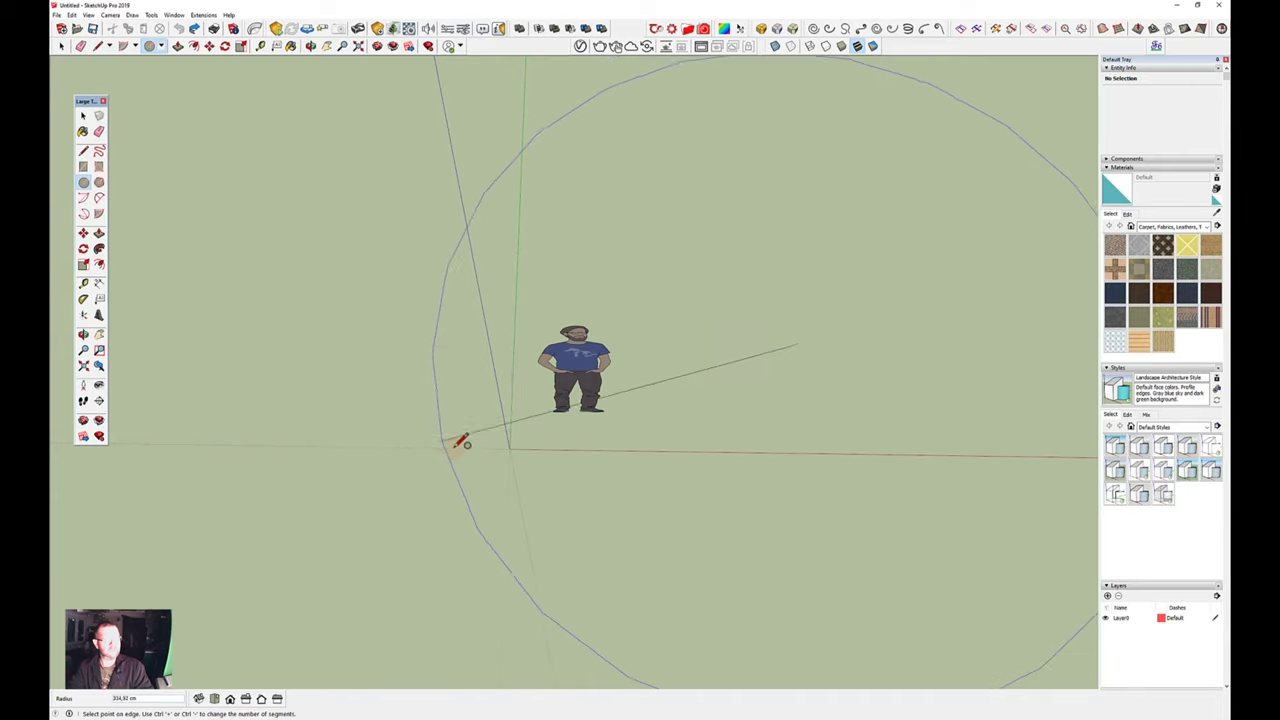
pyautogui.press('o')
pyautogui.moveTo(709, 351); pyautogui.dragTo(686, 139)
pyautogui.moveTo(686, 139); pyautogui.dragTo(720, 194, button='middle')
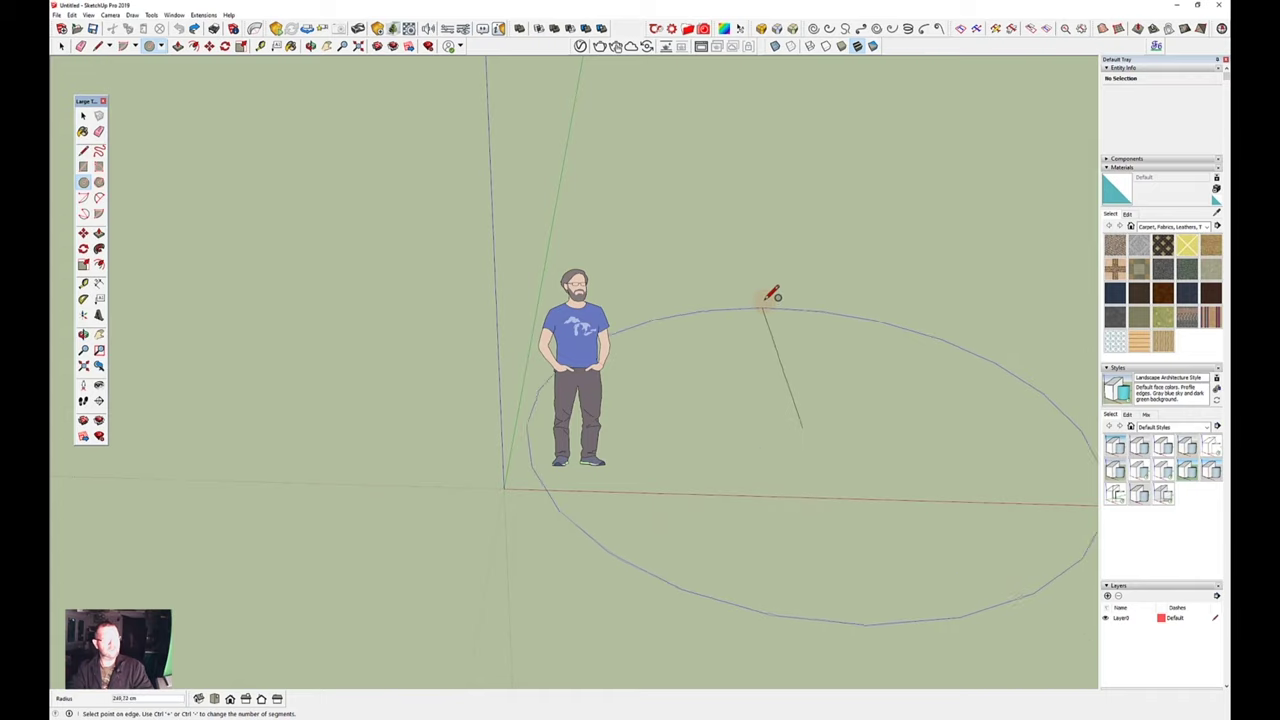
# Step: Draw a filled circle of about 102 cm radius on the ground beside the figure
pyautogui.press('Escape')
pyautogui.click(803, 428)
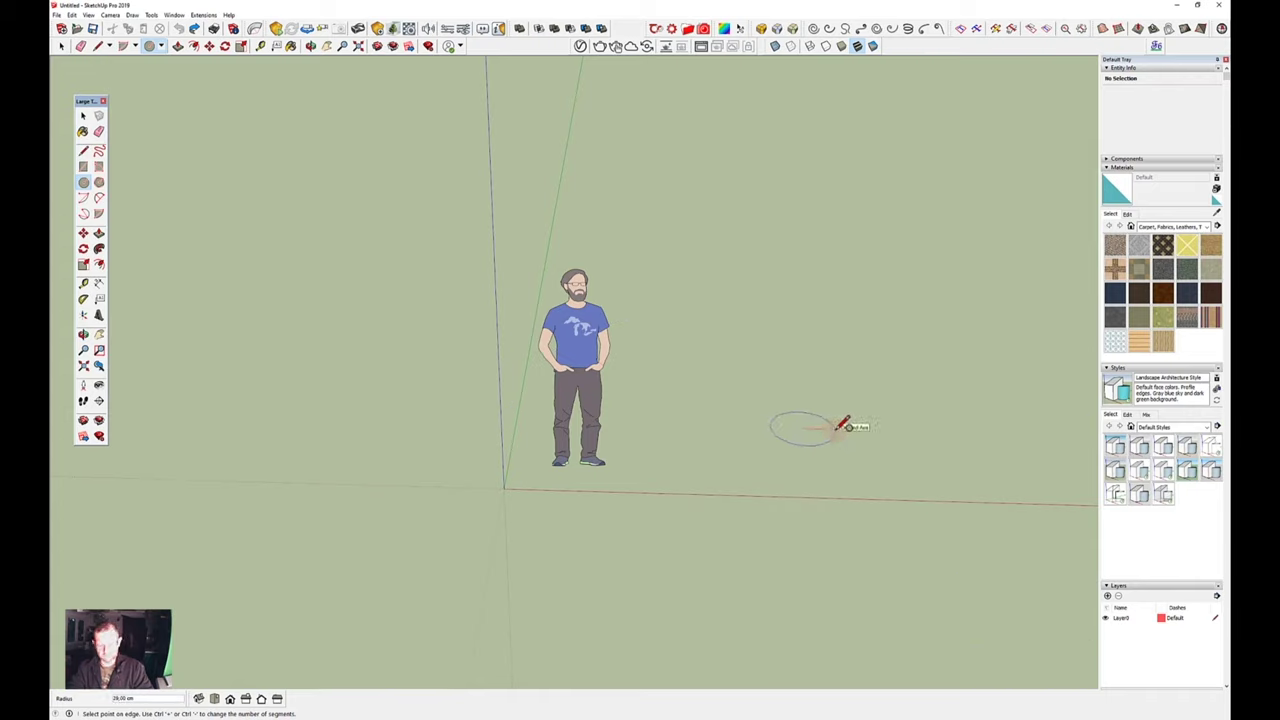
pyautogui.click(813, 428)
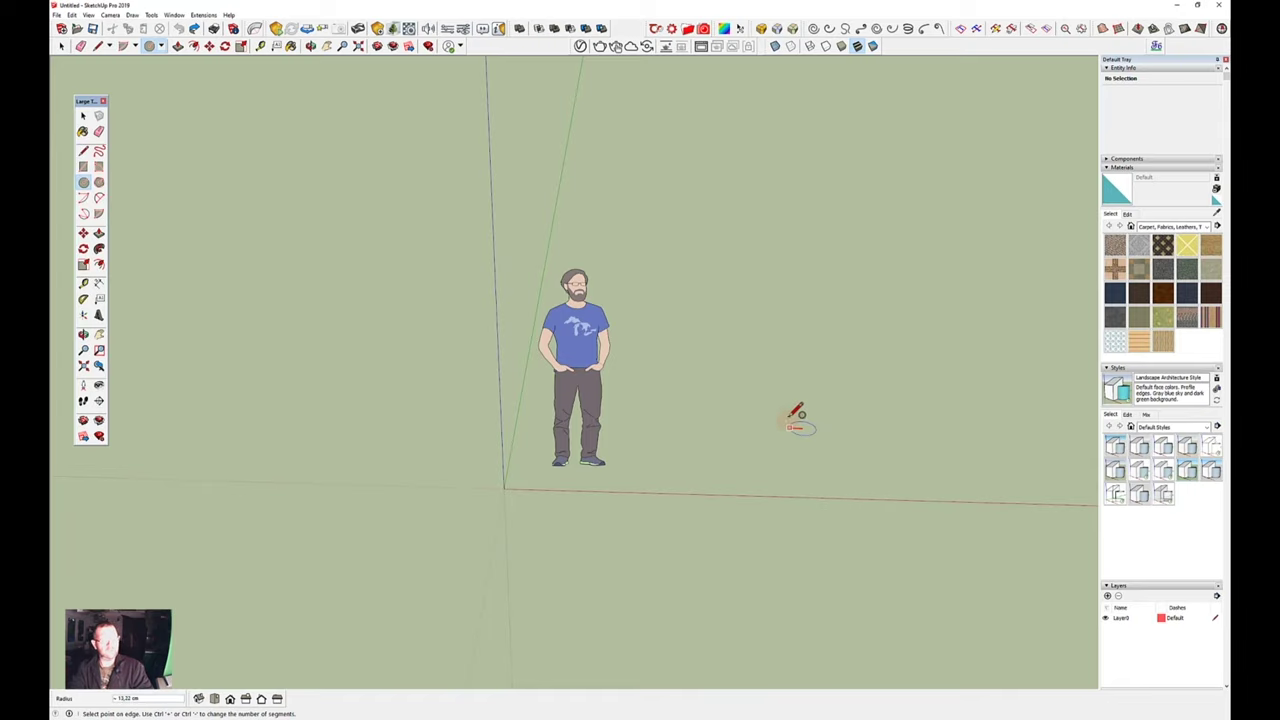
pyautogui.click(911, 406)
pyautogui.press('space')
pyautogui.moveTo(930, 362); pyautogui.dragTo(691, 533, button='middle')
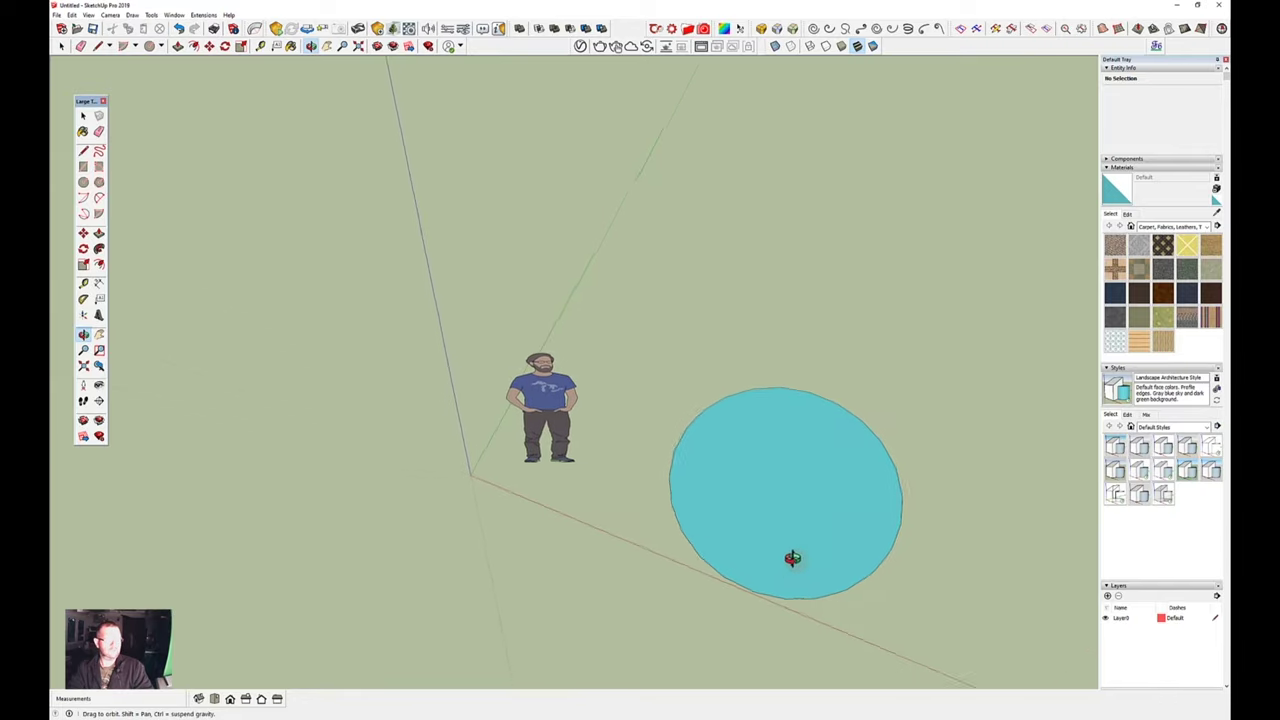
# Step: From Top view, select the circle's edge to show its 102,88 cm radius and 24 segments in Entity Info
pyautogui.moveTo(691, 533); pyautogui.dragTo(851, 543, button='middle')
pyautogui.click(214, 700)
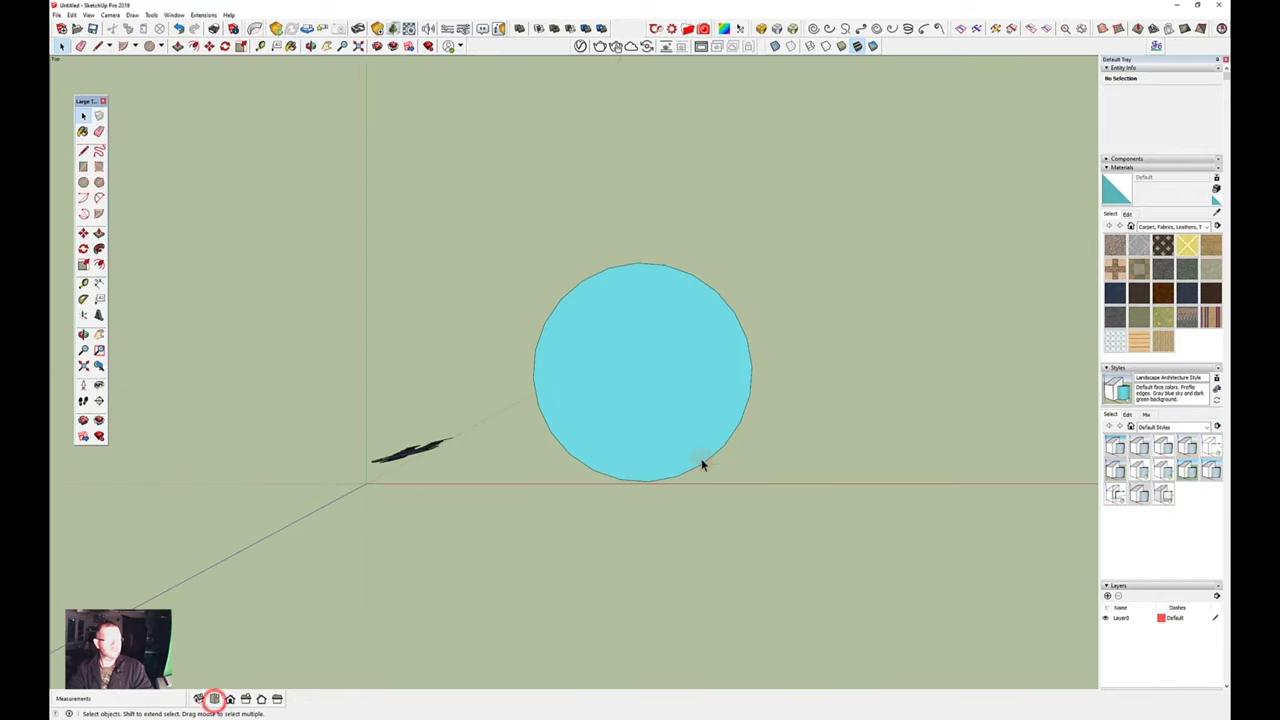
pyautogui.scroll(2, 650, 398)
pyautogui.scroll(2, 650, 398)
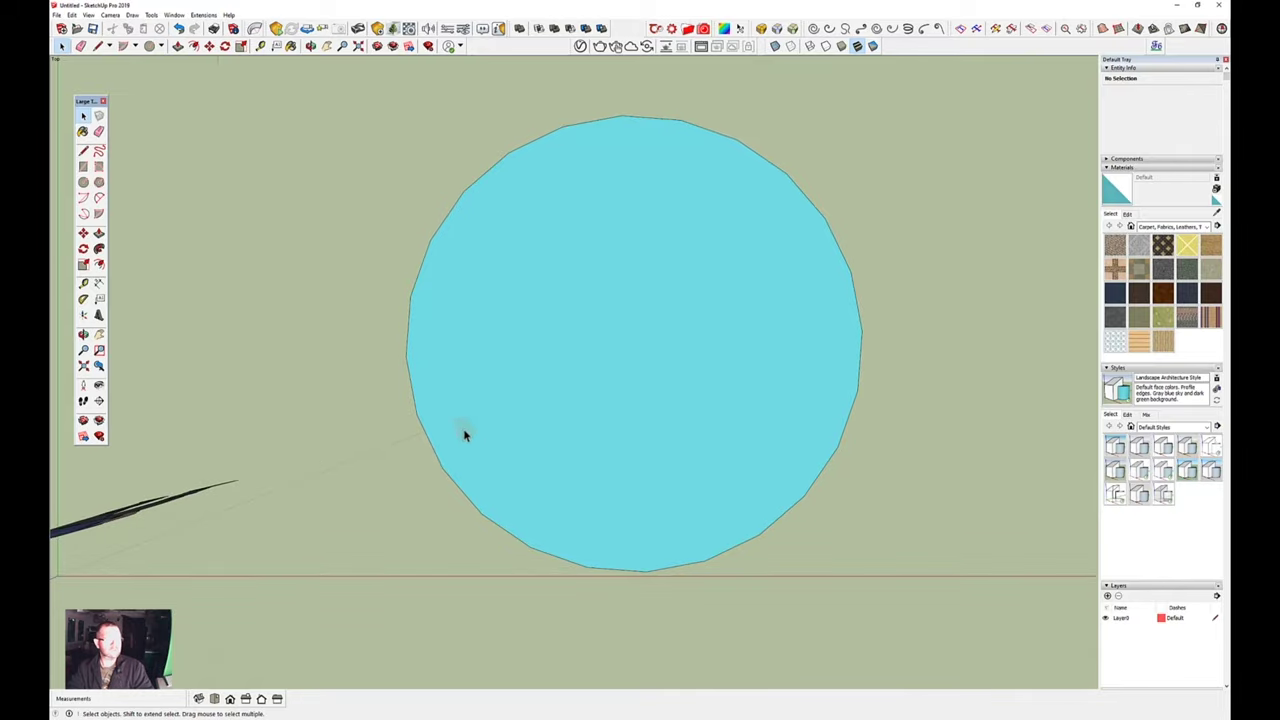
pyautogui.click(540, 272)
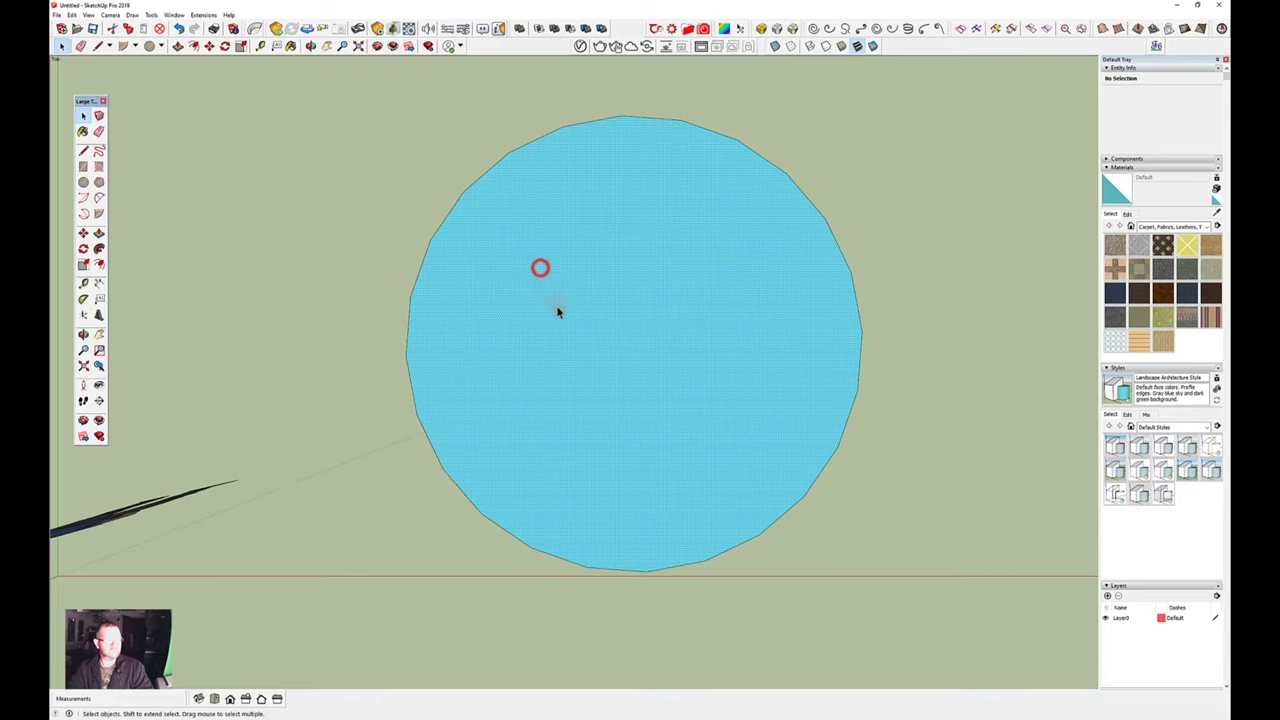
pyautogui.click(445, 225)
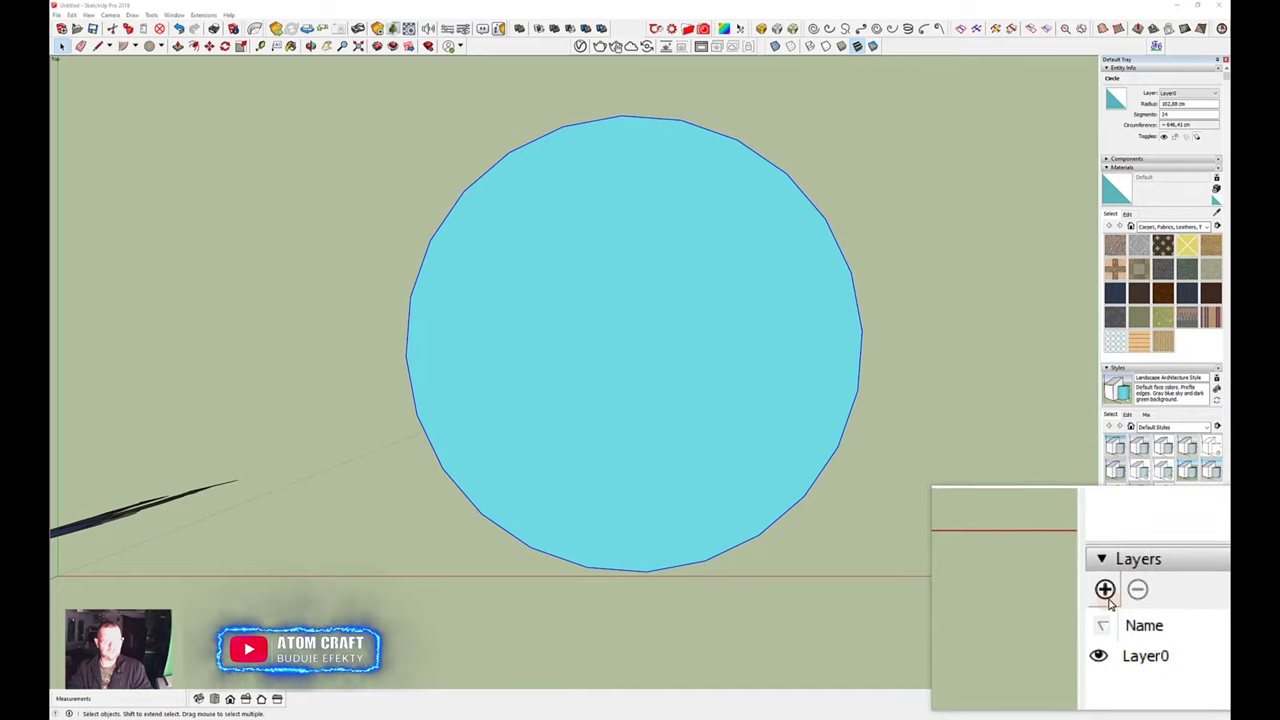
# Step: Add Layer 1 and assign the circle's edges to it, then hide the layer
pyautogui.click(1105, 590)
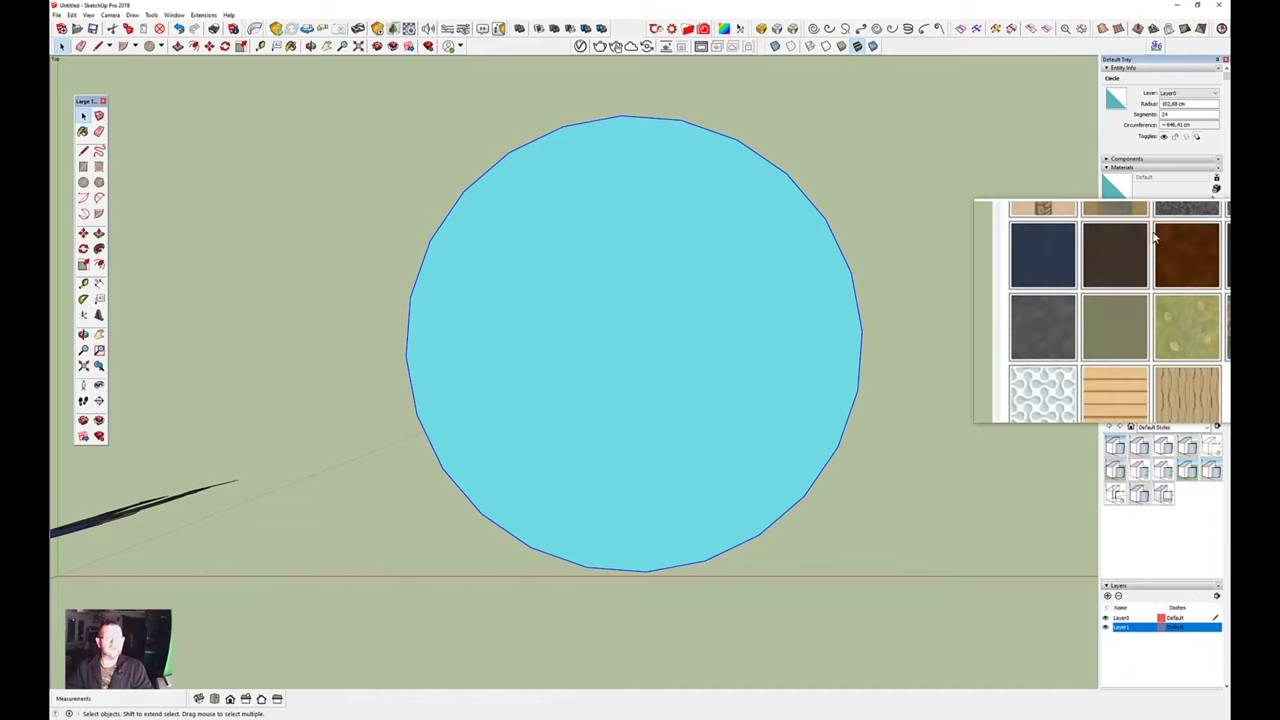
pyautogui.click(1216, 94)
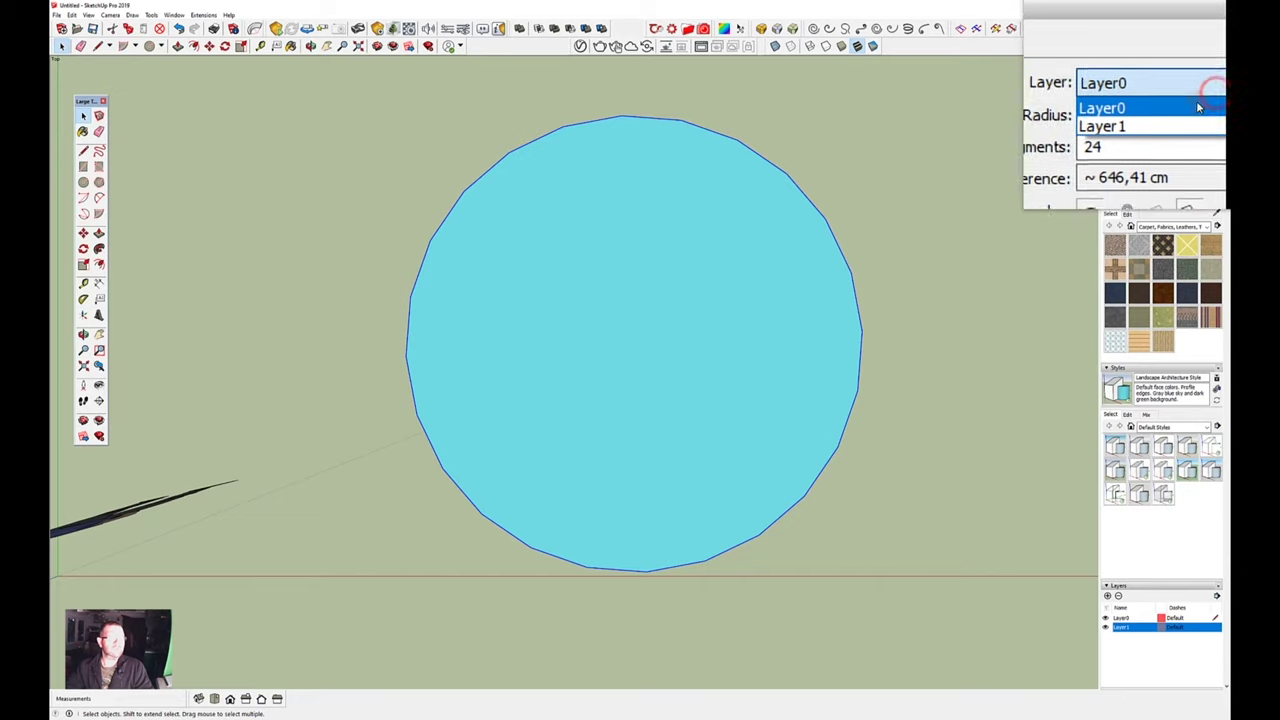
pyautogui.click(1195, 105)
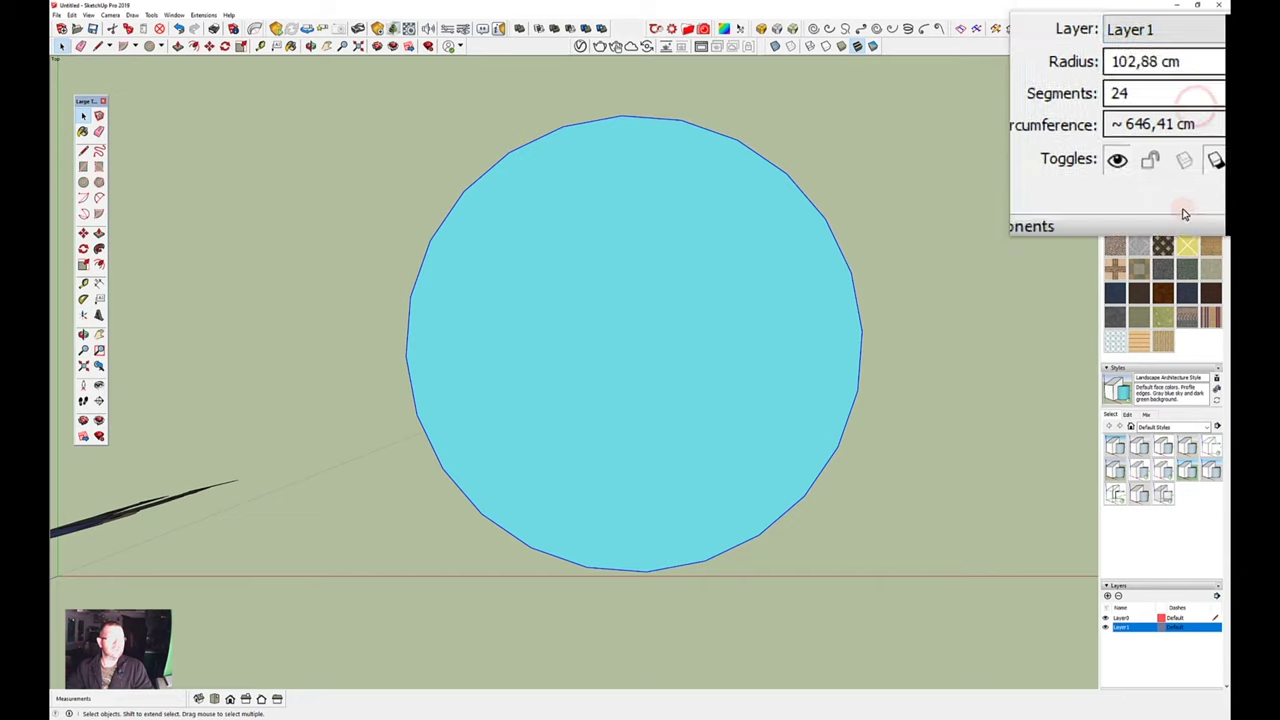
pyautogui.click(1104, 629)
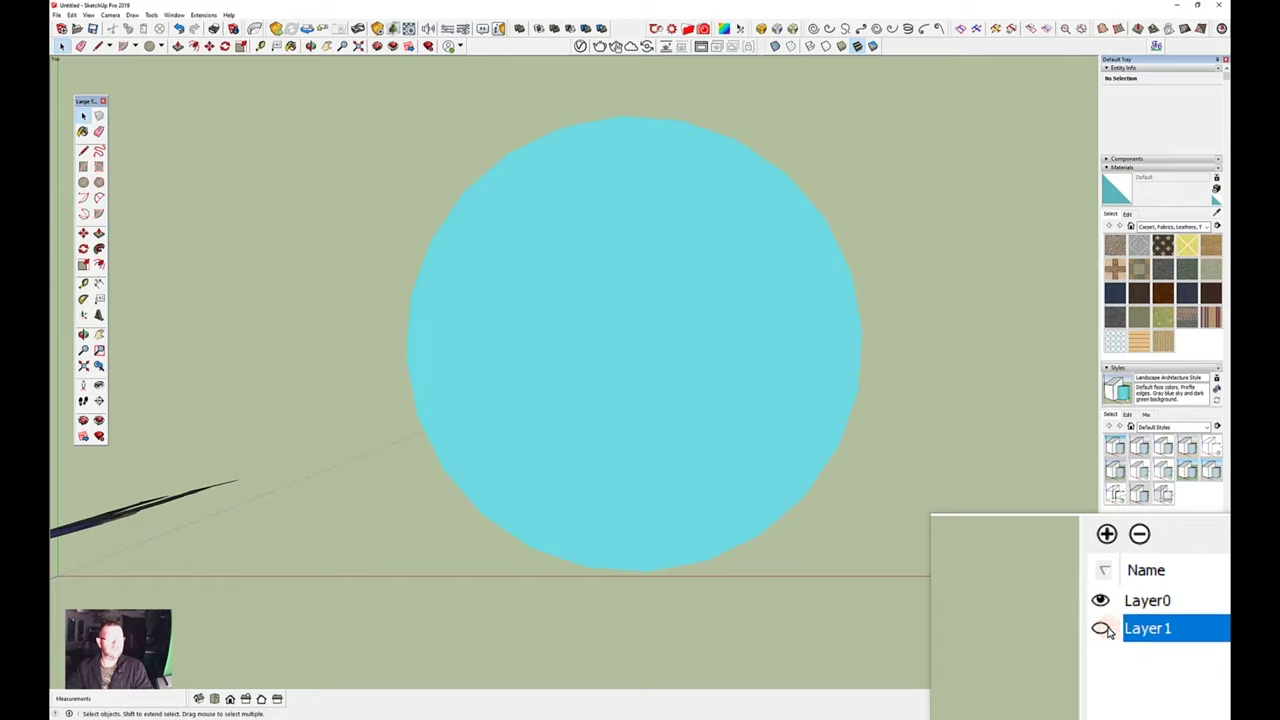
pyautogui.click(1104, 629)
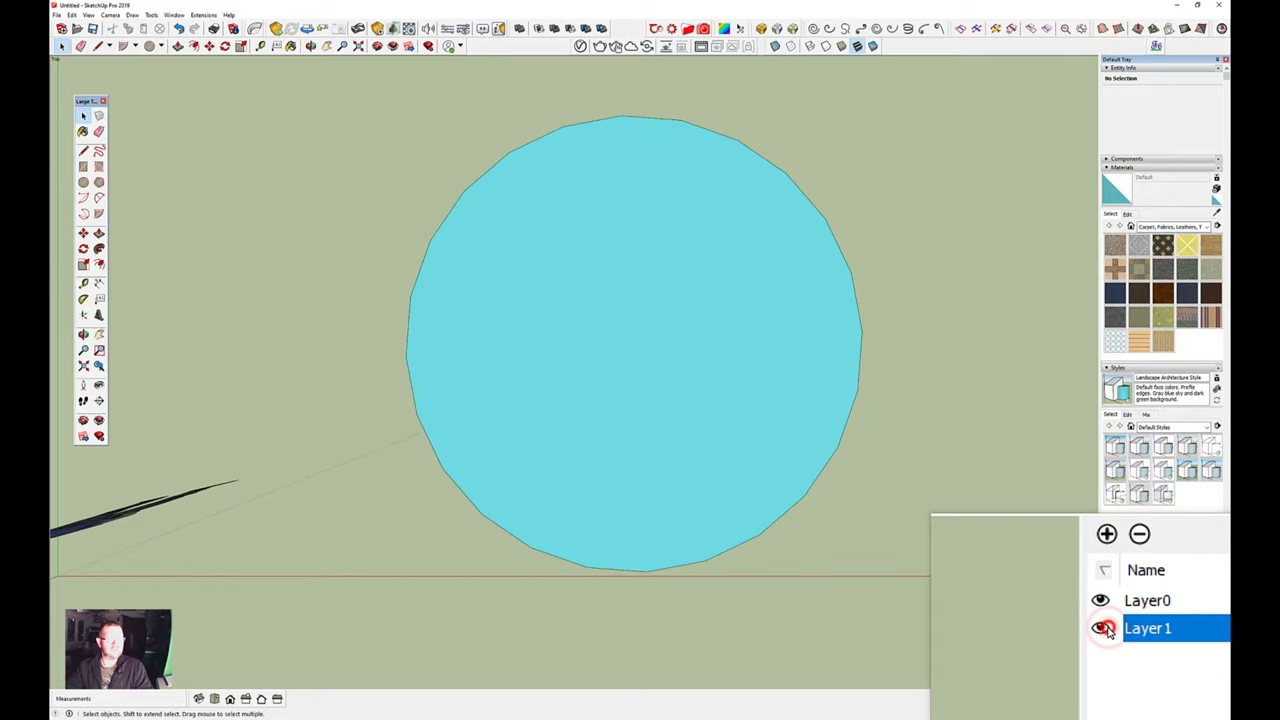
pyautogui.click(1104, 629)
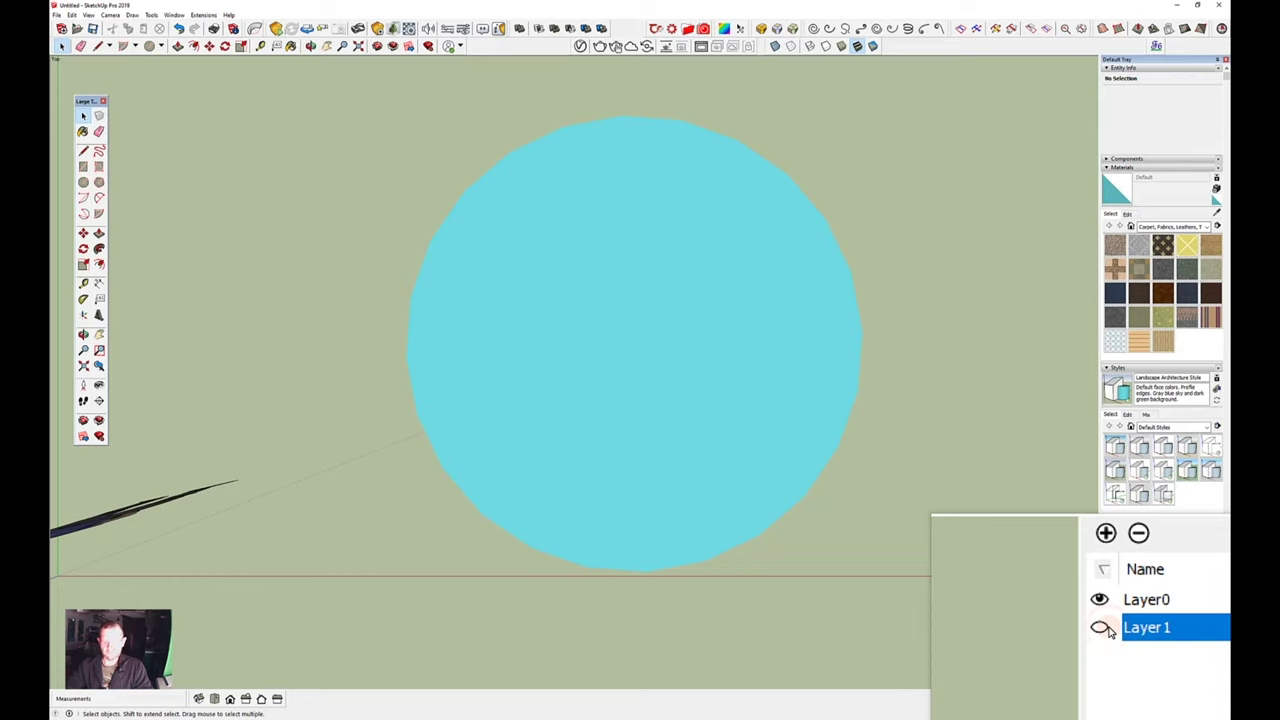
# Step: Assign the circle face to Layer 1 and toggle the layer's visibility to confirm, leaving it visible
pyautogui.click(742, 360)
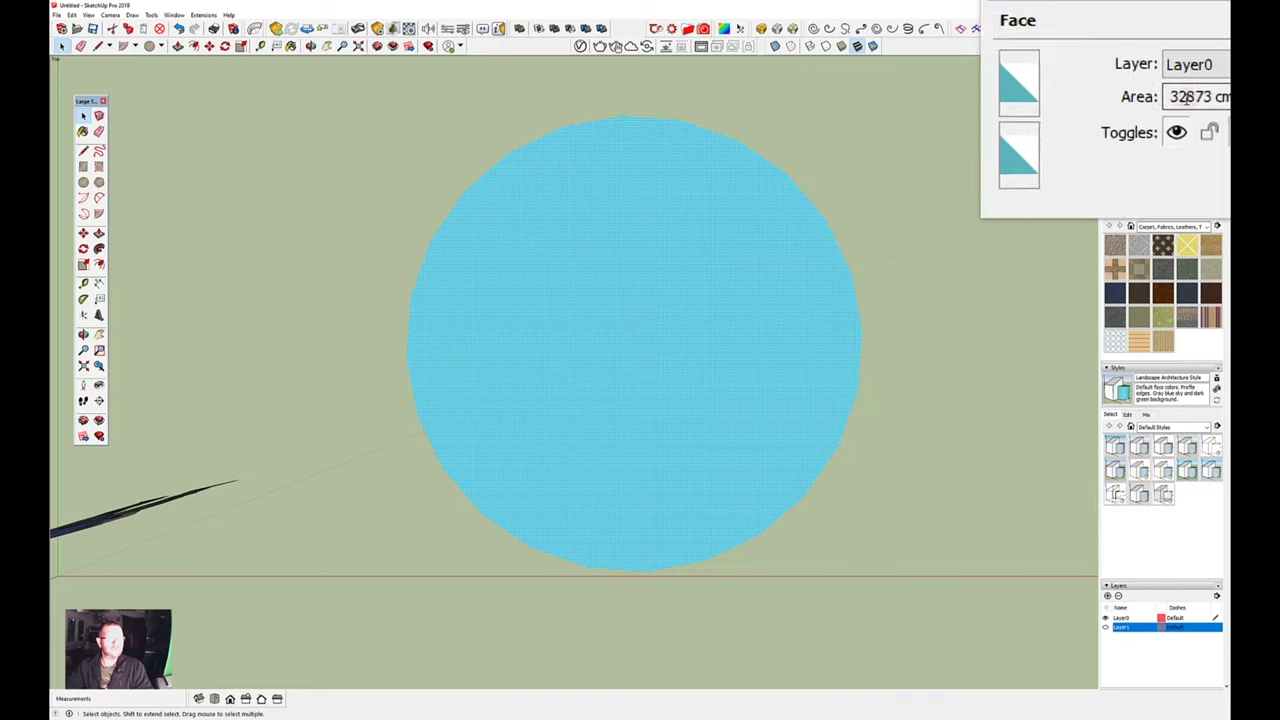
pyautogui.click(1185, 92)
pyautogui.click(1175, 111)
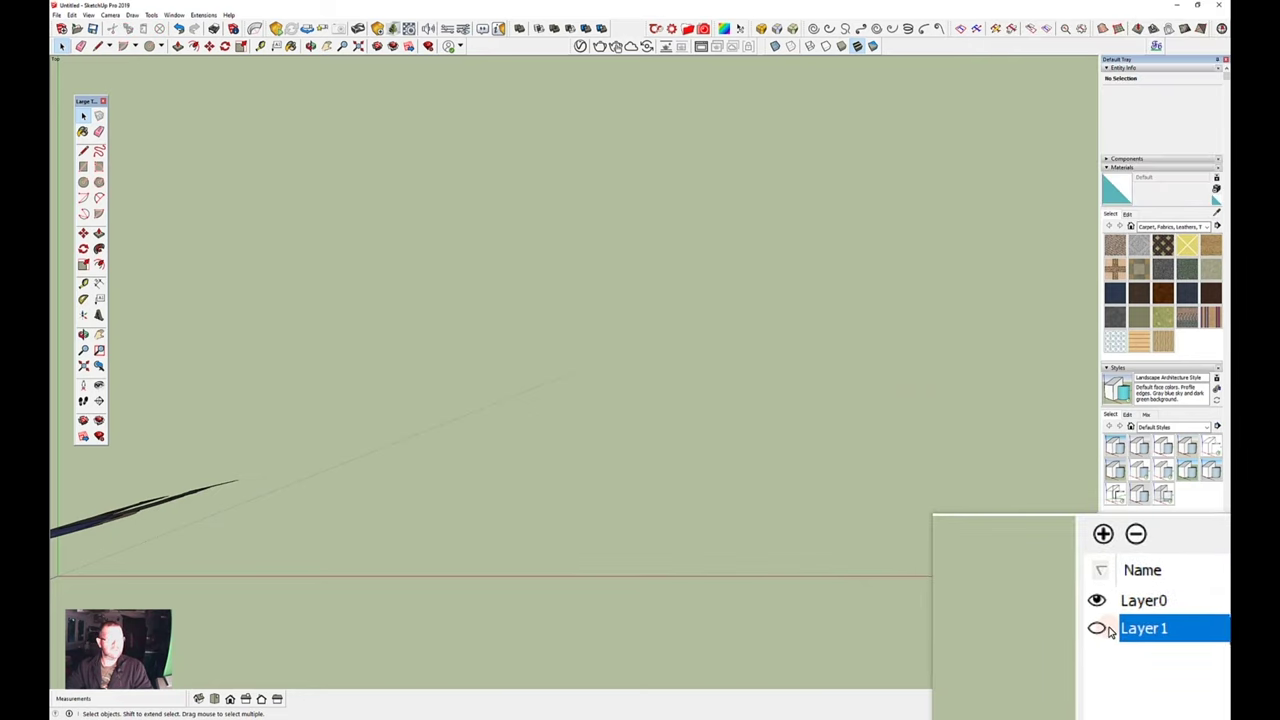
pyautogui.click(1106, 627)
pyautogui.click(1106, 627)
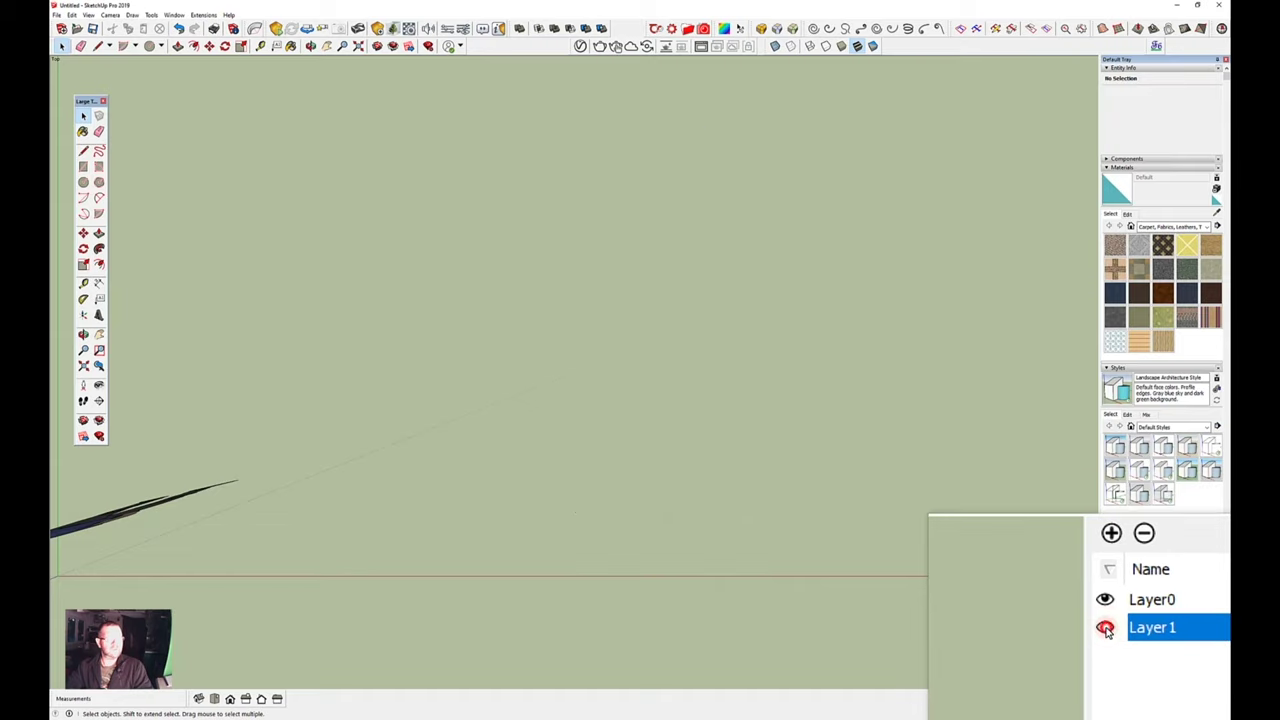
pyautogui.click(1106, 627)
pyautogui.click(1106, 627)
pyautogui.click(1106, 627)
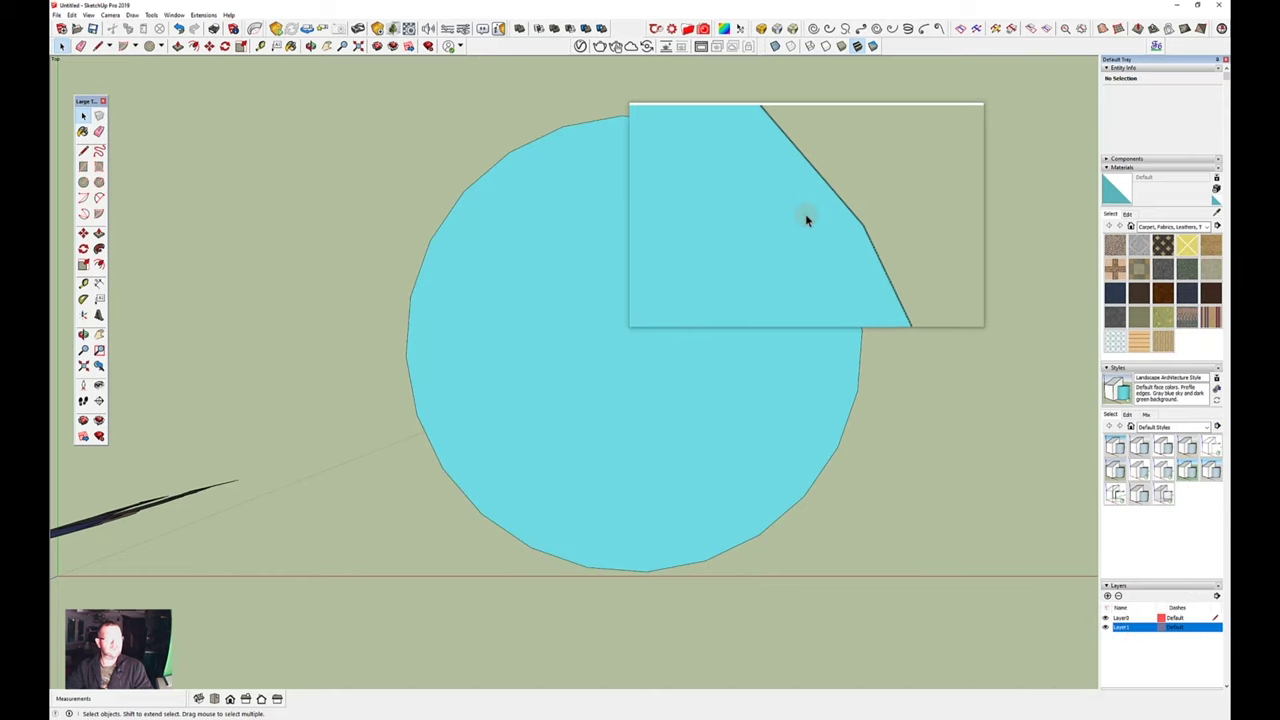
pyautogui.click(855, 290)
pyautogui.click(815, 296)
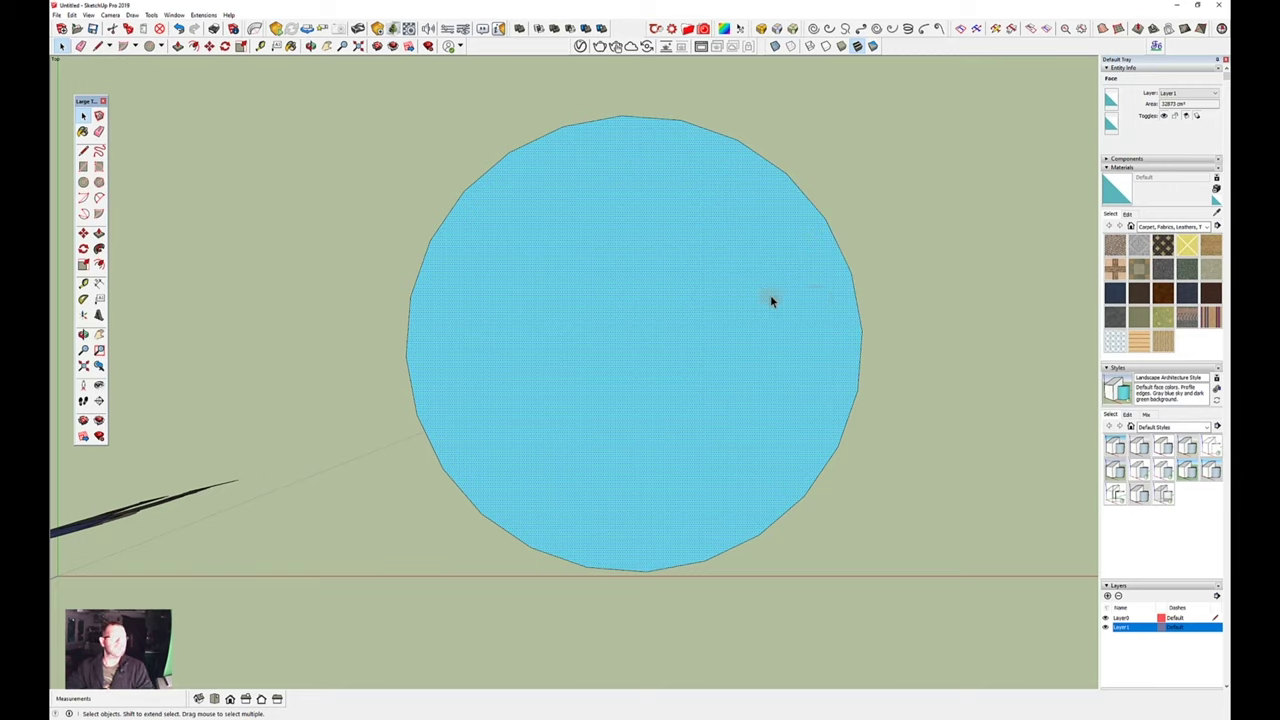
# Step: Change the circle's Segments value in Entity Info from 24 to 48
pyautogui.click(556, 135)
pyautogui.click(1165, 114)
pyautogui.click(1165, 114)
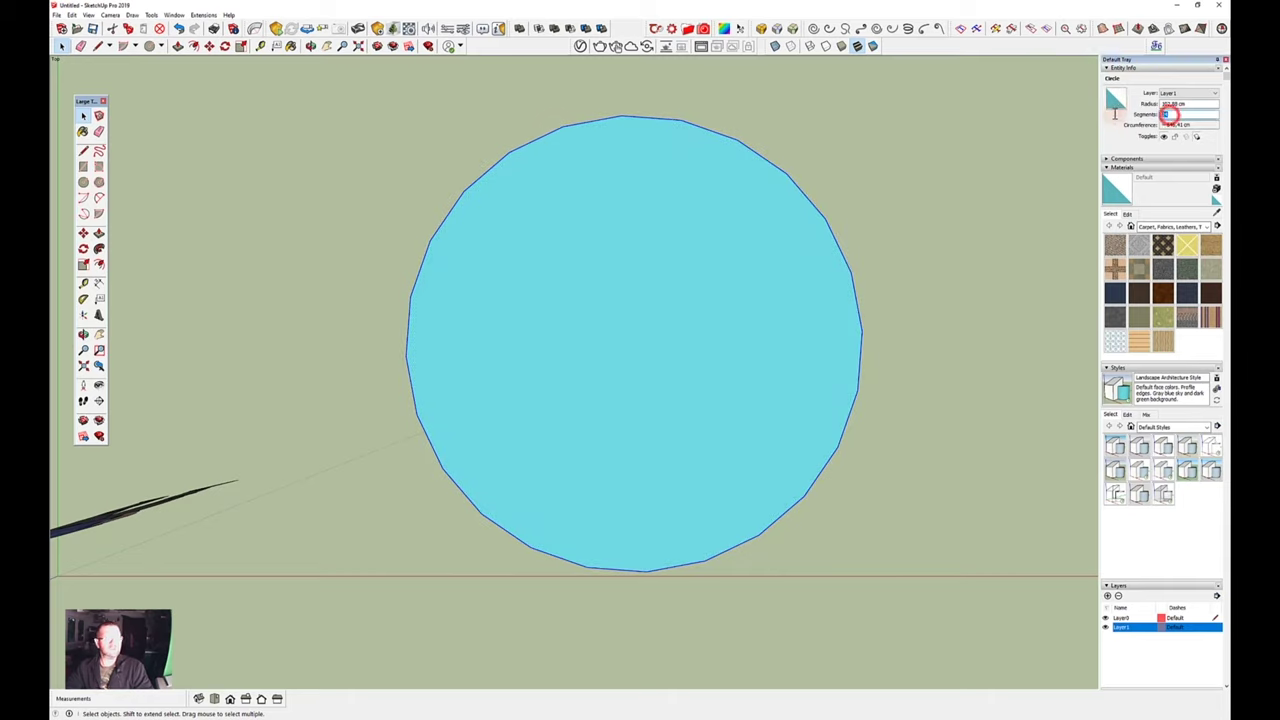
pyautogui.write('48')
pyautogui.press('Return')
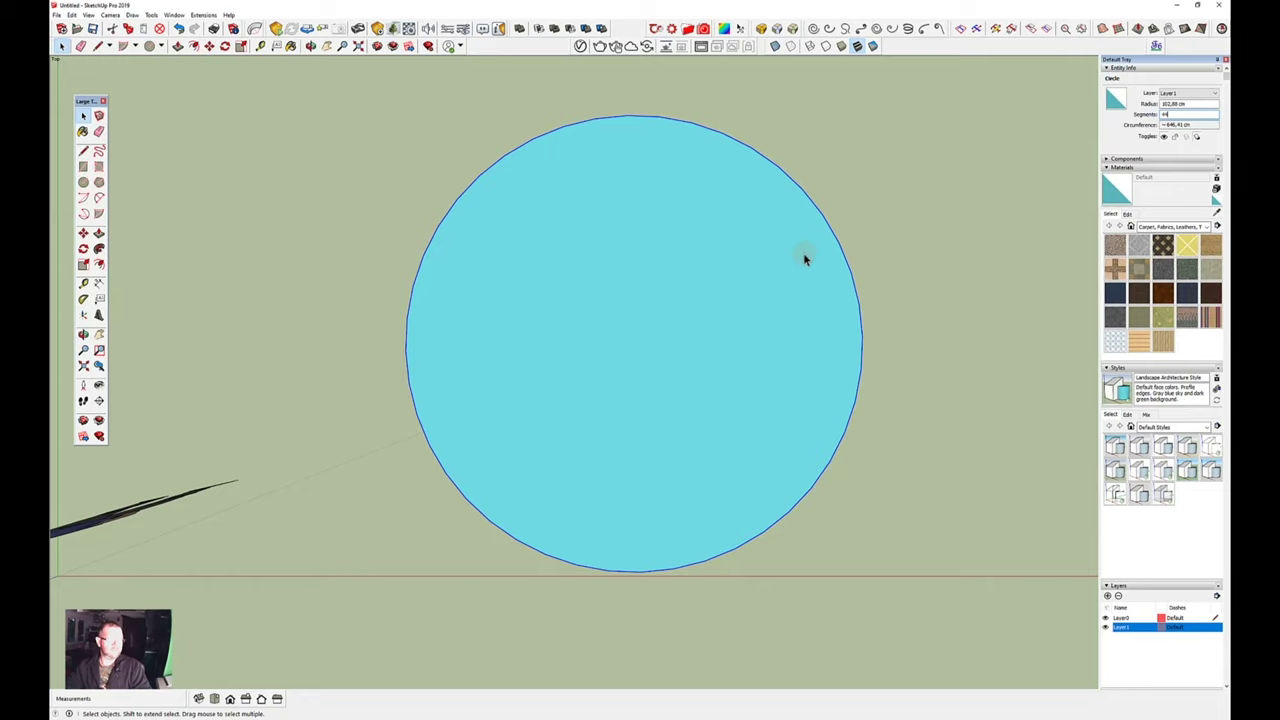
# Step: Orbit to a perspective view and apply Reverse Faces to the circle face
pyautogui.scroll(-2, 805, 259)
pyautogui.scroll(-2, 808, 266)
pyautogui.moveTo(803, 291); pyautogui.dragTo(766, 8, button='middle')
pyautogui.moveTo(849, 297)
pyautogui.mouseDown(button='middle')
pyautogui.moveTo(903, 271)
pyautogui.moveTo(923, 200)
pyautogui.mouseUp(button='middle')
pyautogui.scroll(2, 905, 264)
pyautogui.moveTo(905, 264); pyautogui.dragTo(845, 281, button='middle')
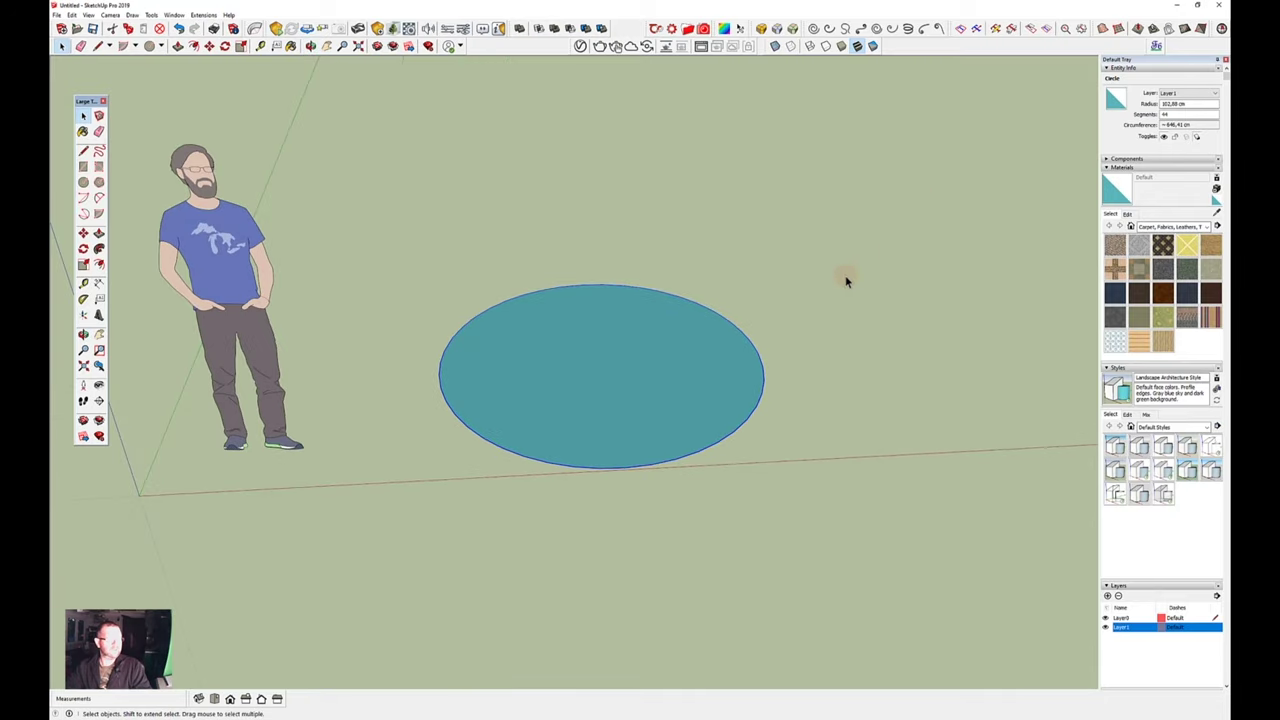
pyautogui.click(658, 368)
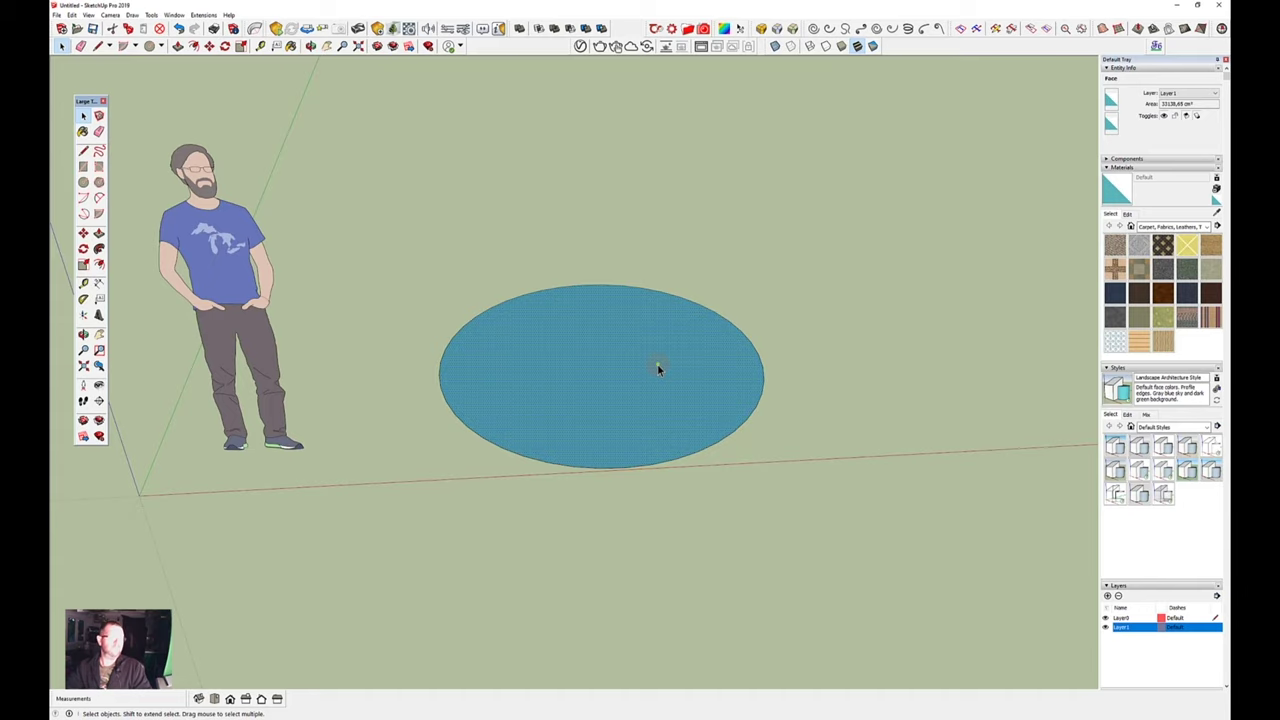
pyautogui.rightClick(658, 369)
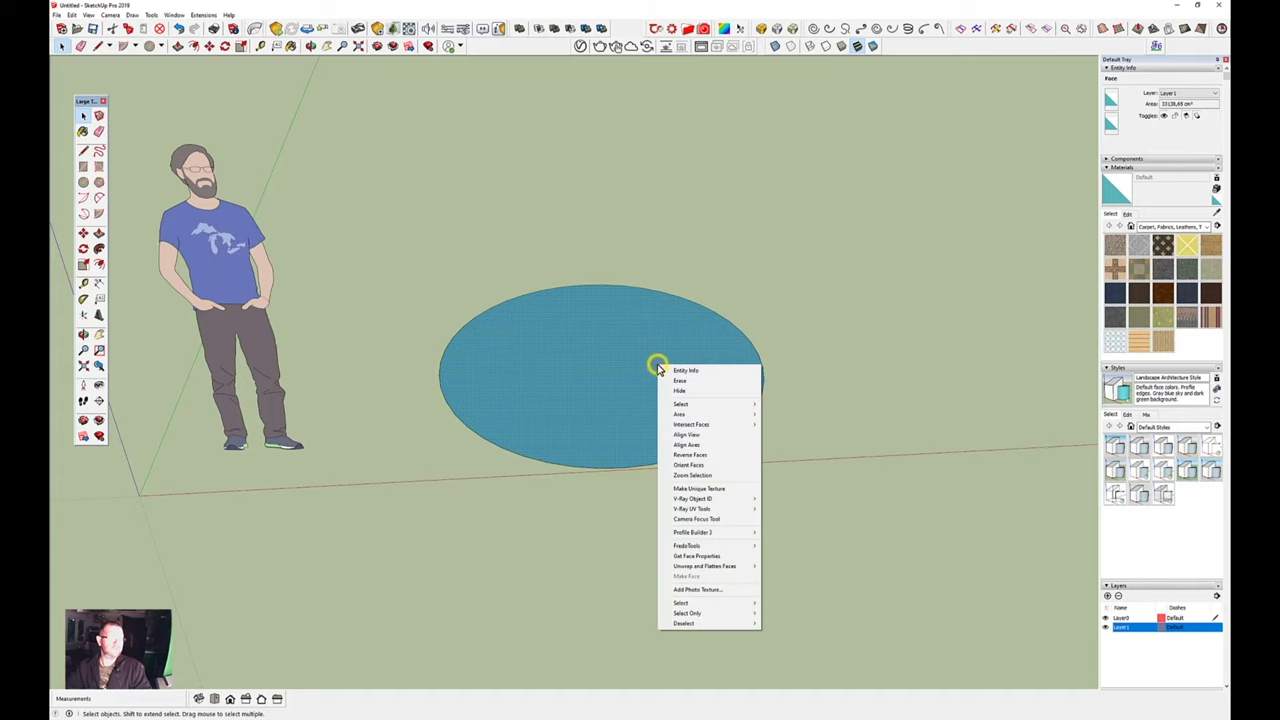
pyautogui.click(677, 459)
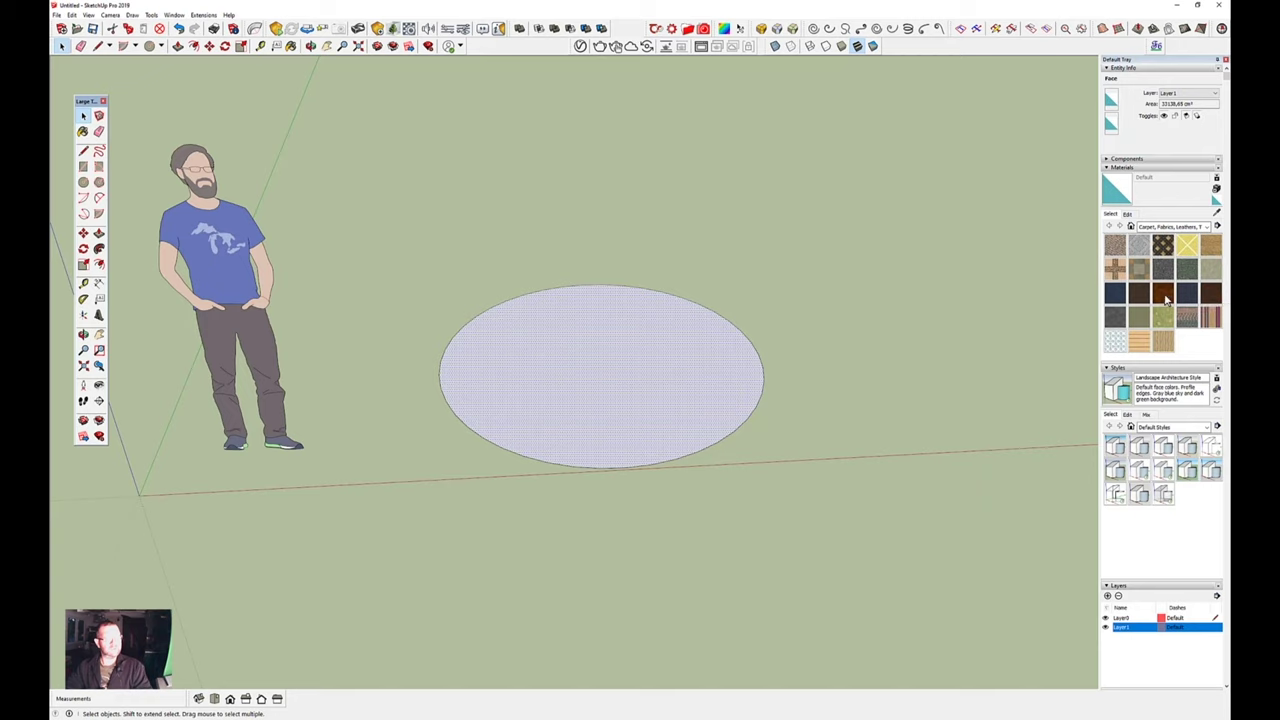
# Step: Paint the circle face with Carpet Diamond Olive and orbit to view it from above
pyautogui.click(1163, 250)
pyautogui.click(697, 370)
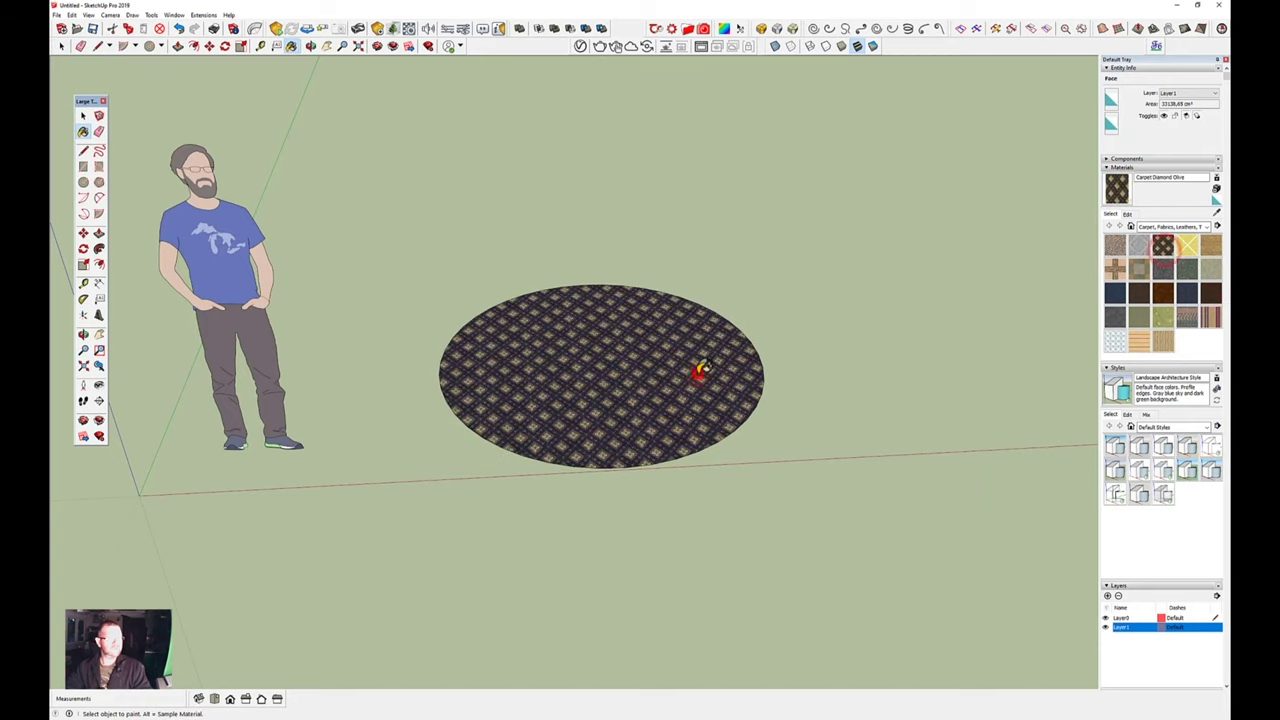
pyautogui.press('o')
pyautogui.moveTo(686, 372); pyautogui.dragTo(732, 543)
pyautogui.press('space')
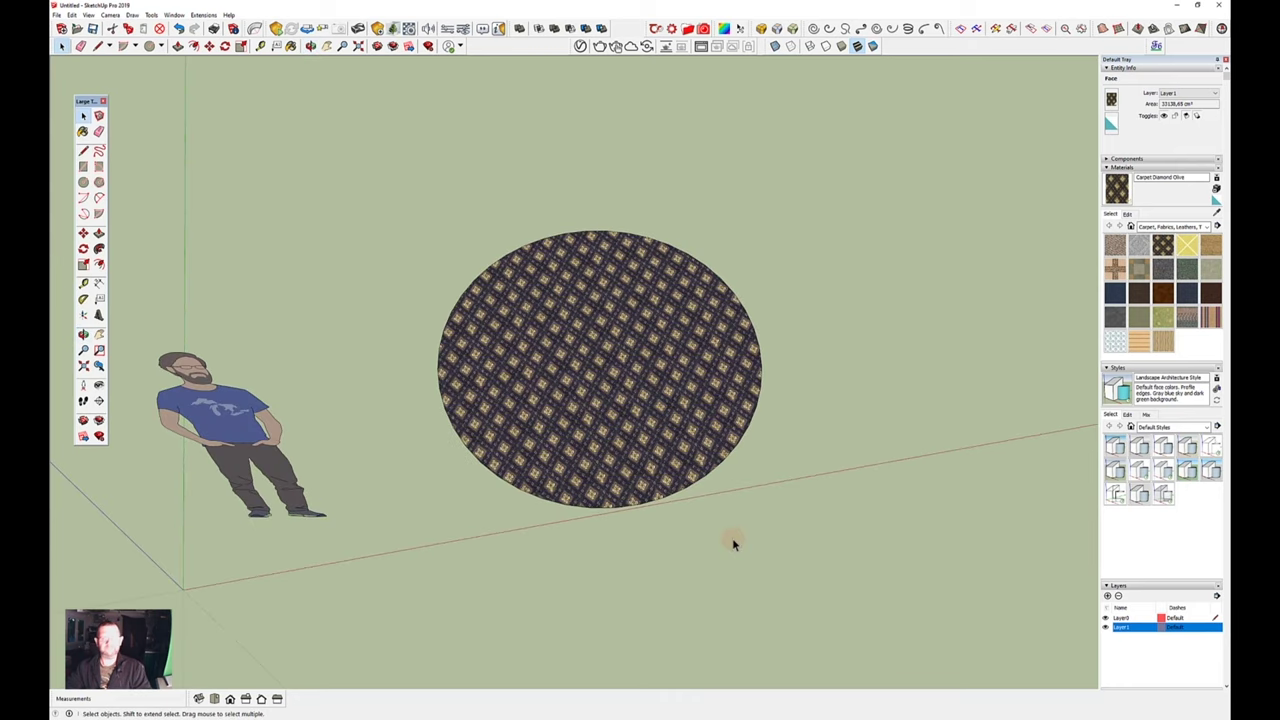